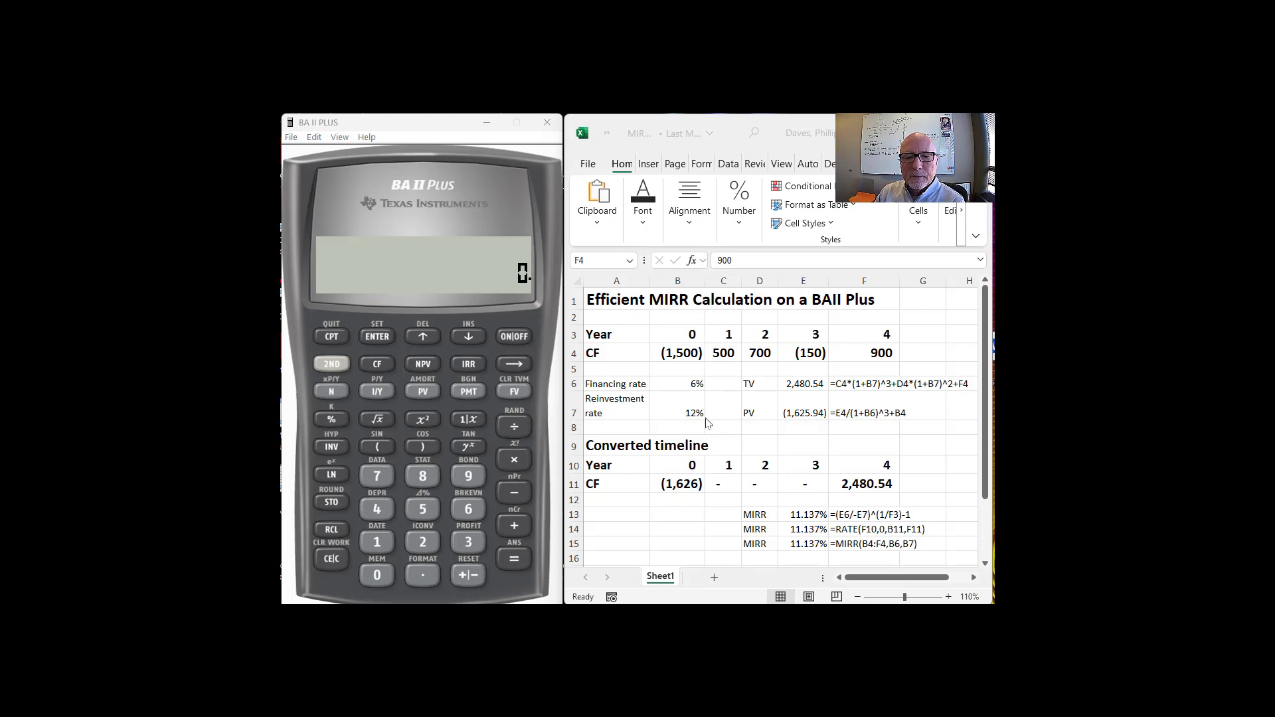
- Examine the year 0–4 cash flow timeline, relating the inflows to the reinvestment rate and the year 3 outflow to the financing rate
{"action": "left_click_drag", "start_coordinate": [607, 332], "coordinate": [876, 351]}
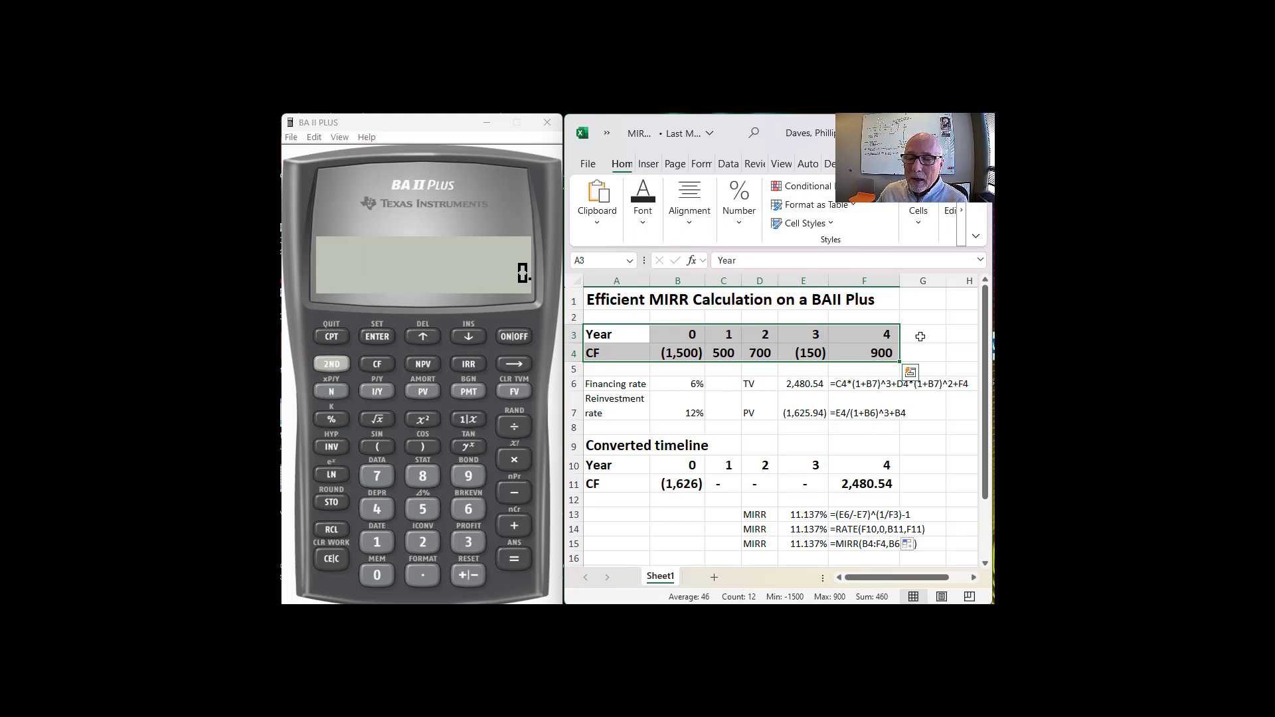
{"action": "left_click", "coordinate": [724, 355]}
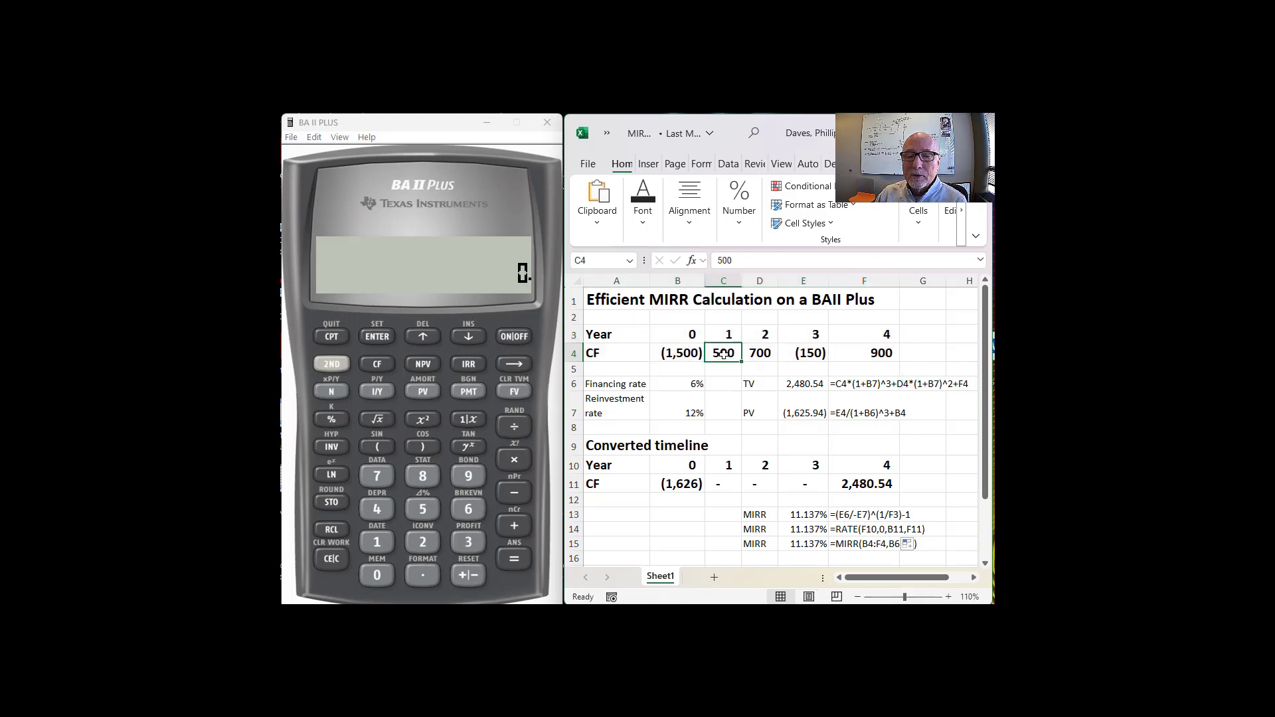
{"action": "left_click", "coordinate": [770, 352]}
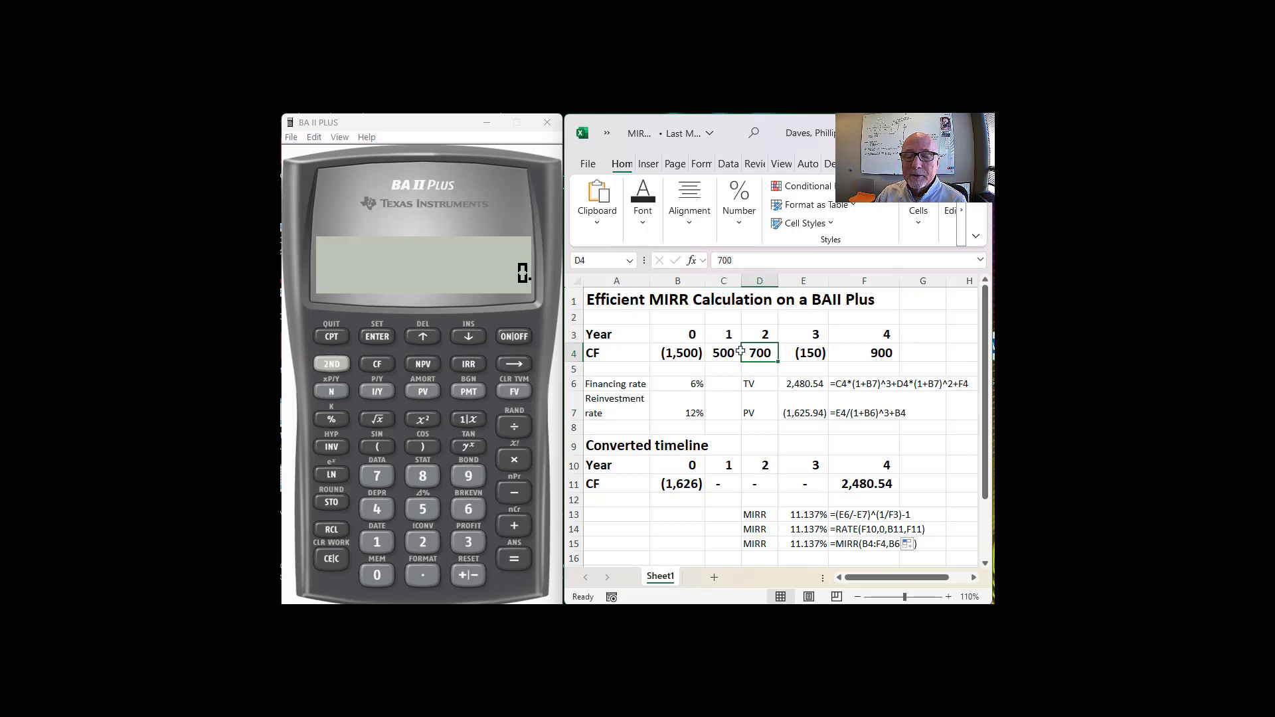
{"action": "left_click", "coordinate": [691, 412]}
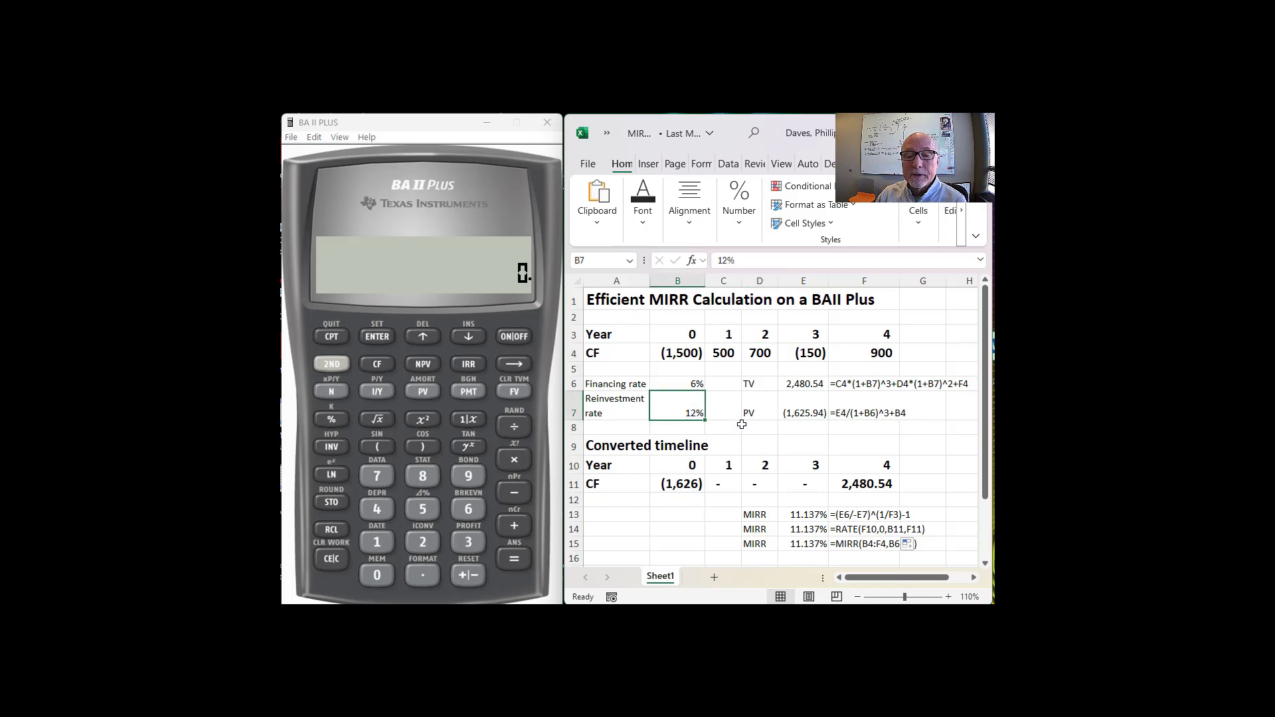
{"action": "left_click", "coordinate": [814, 352]}
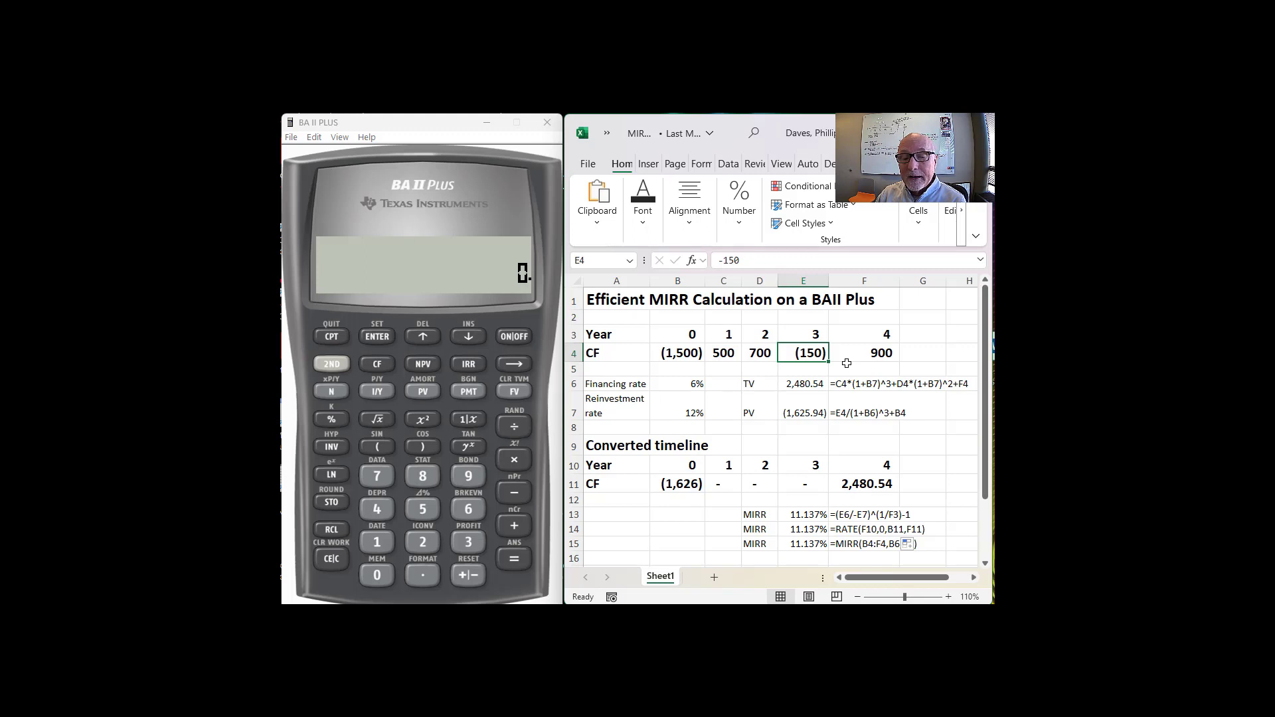
{"action": "left_click", "coordinate": [691, 384]}
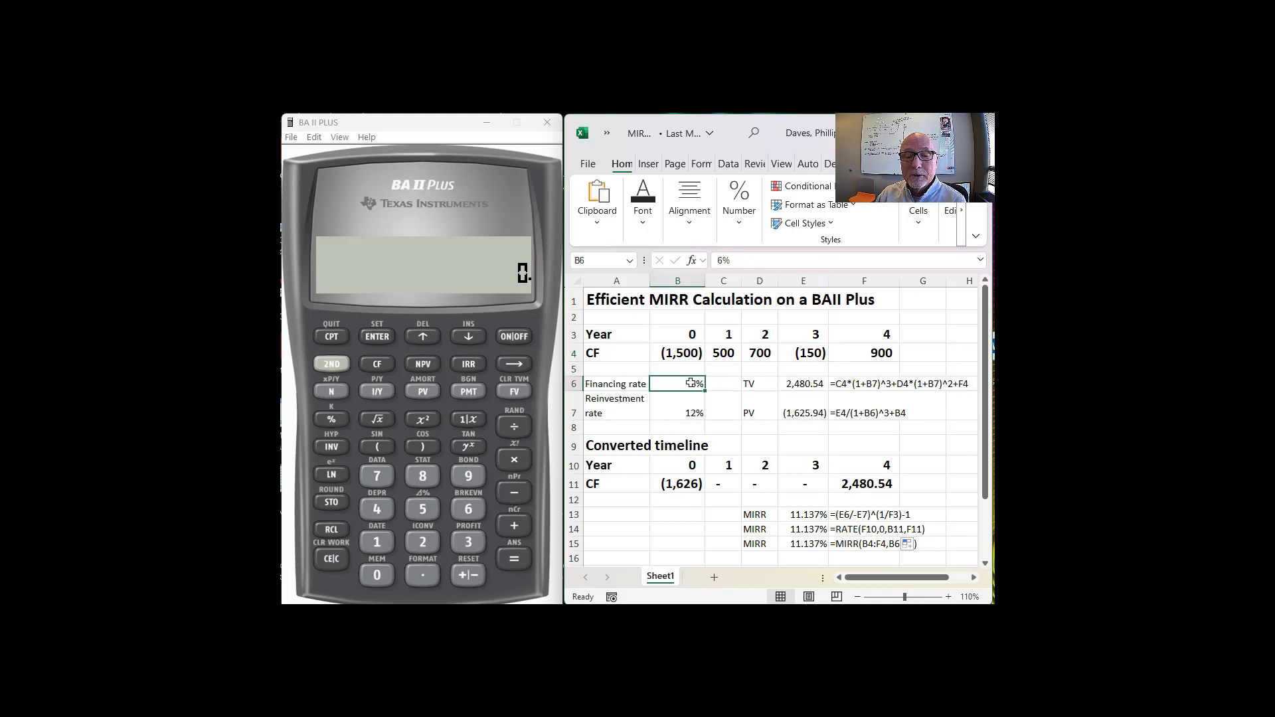
- Review the cash flows in row 4, distinguishing inflows compounded to year 4 from outflows discounted to year 0
{"action": "left_click", "coordinate": [726, 353]}
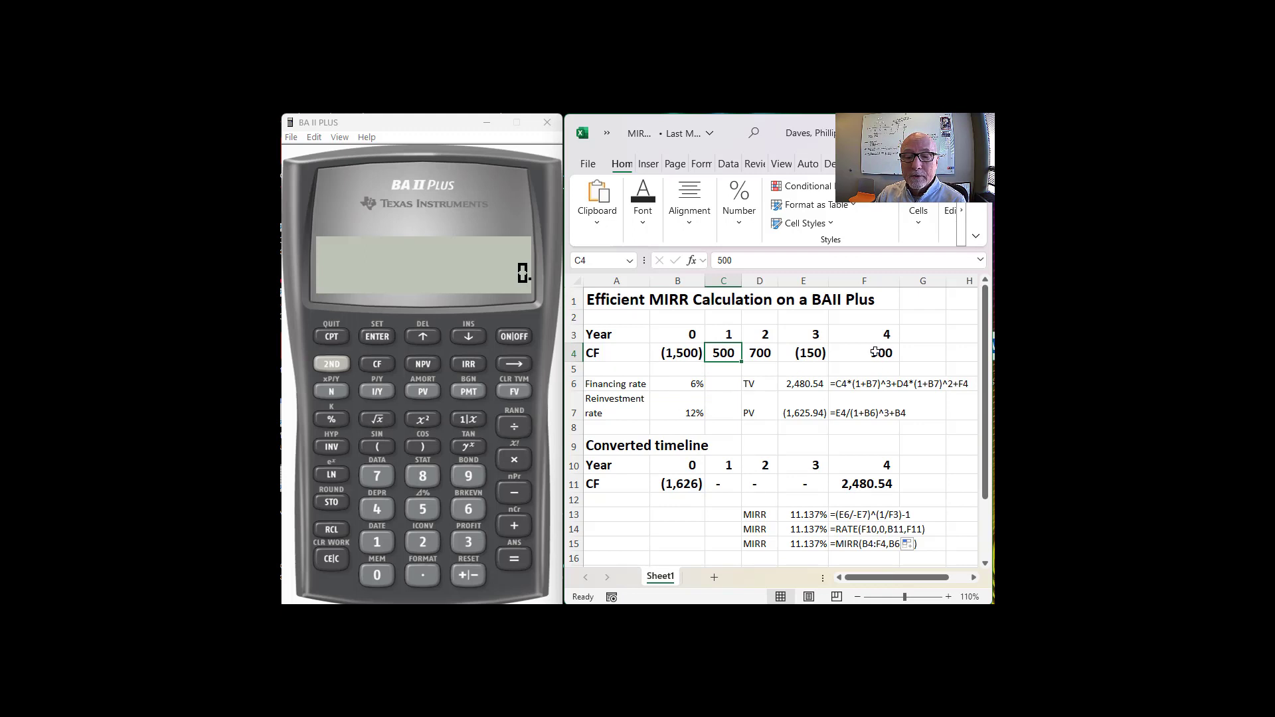
{"action": "left_click", "coordinate": [762, 359]}
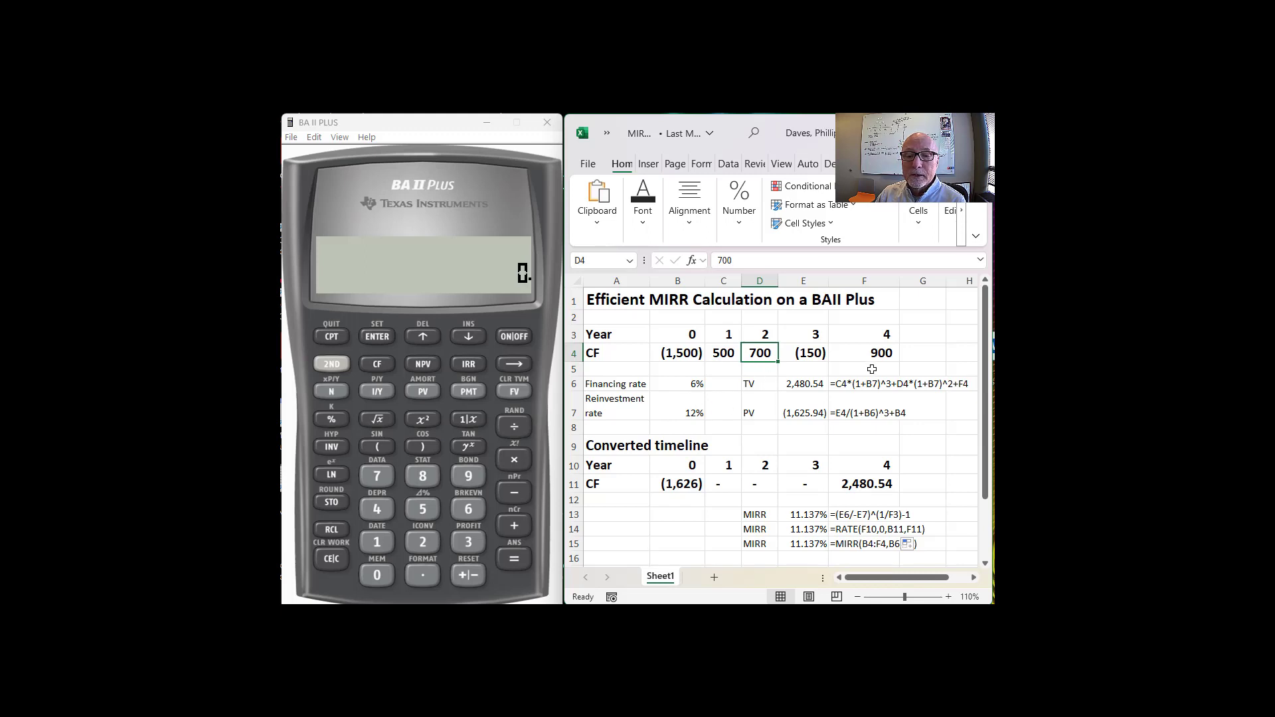
{"action": "left_click", "coordinate": [811, 354]}
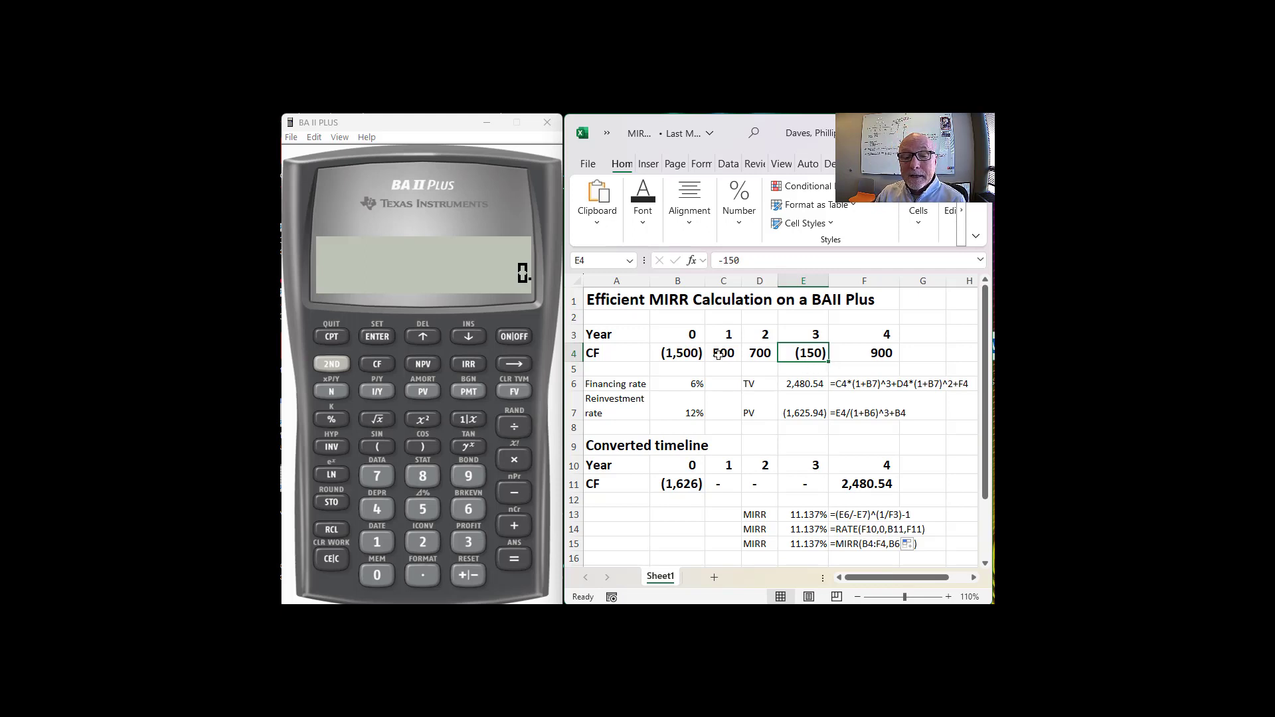
{"action": "left_click", "coordinate": [682, 355]}
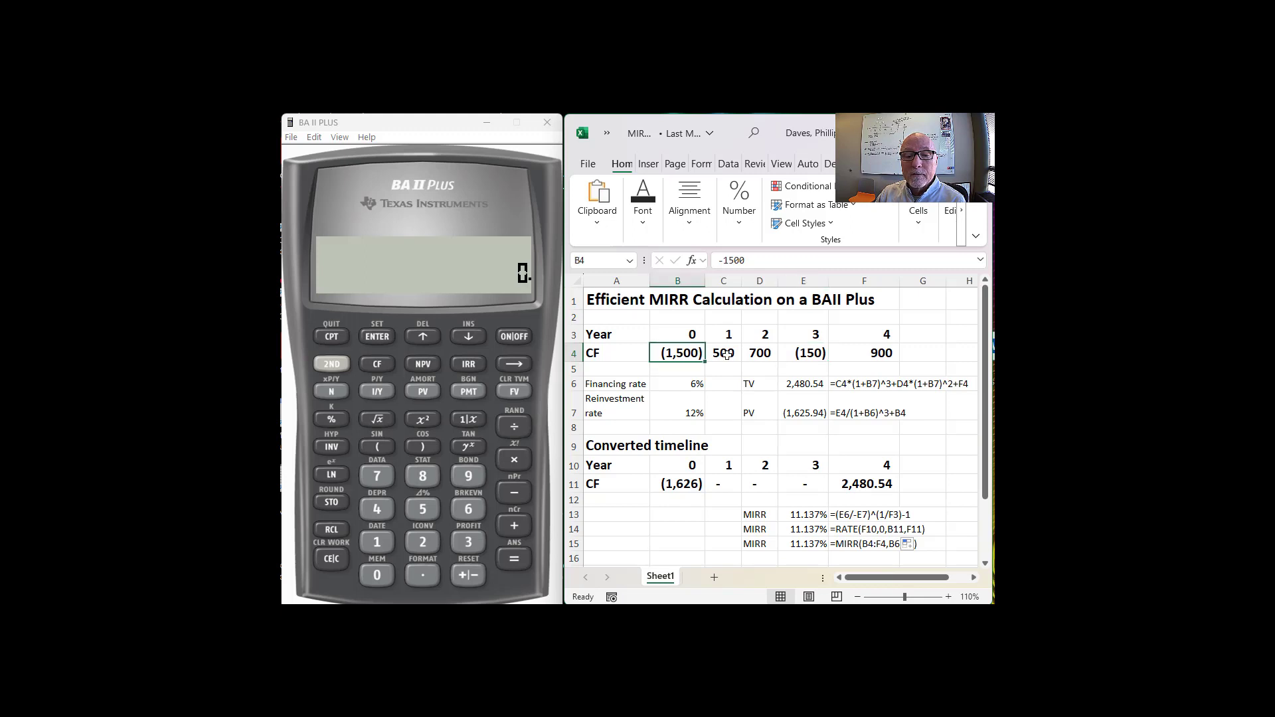
{"action": "left_click", "coordinate": [726, 355]}
{"action": "left_click", "coordinate": [764, 357]}
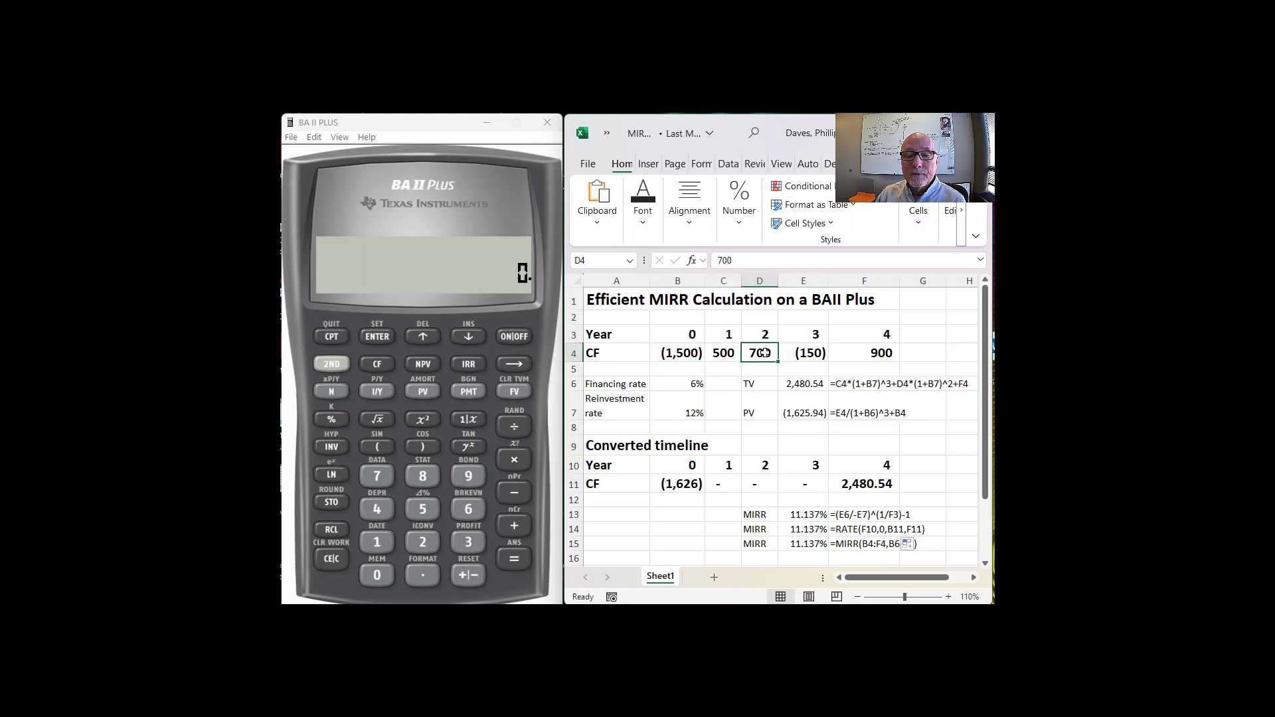
{"action": "left_click", "coordinate": [890, 355]}
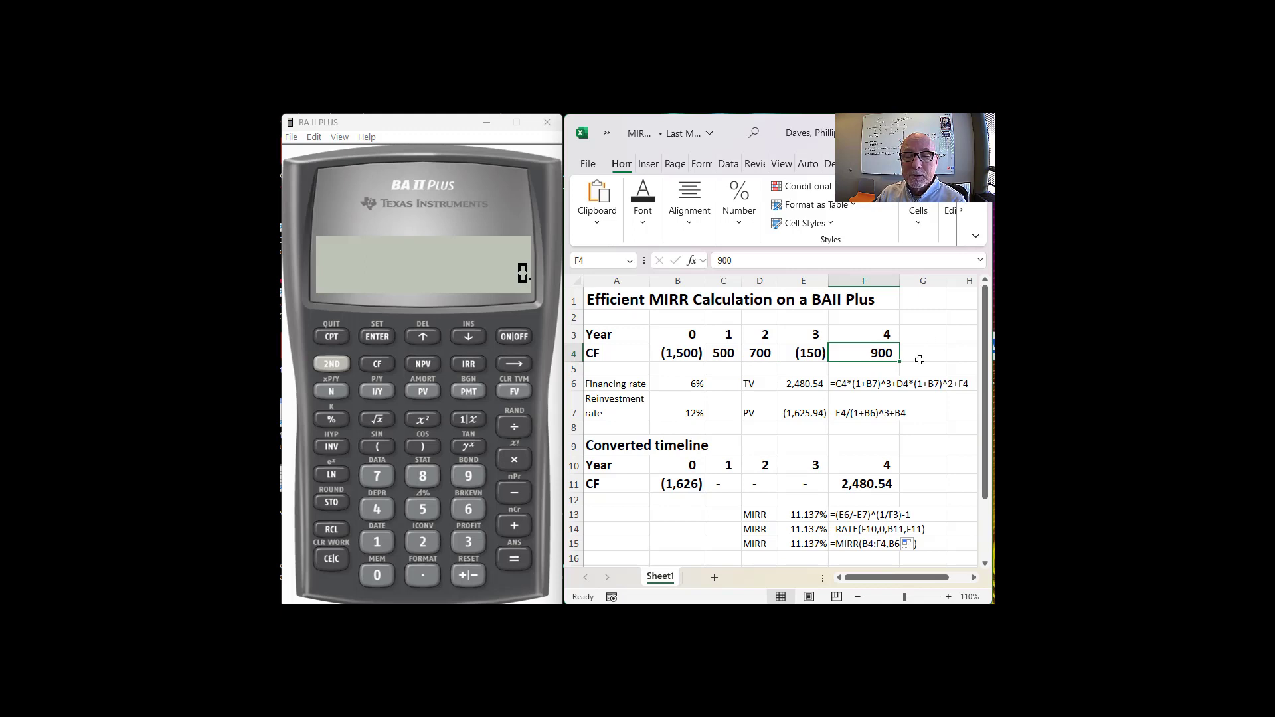
{"action": "left_click", "coordinate": [812, 352]}
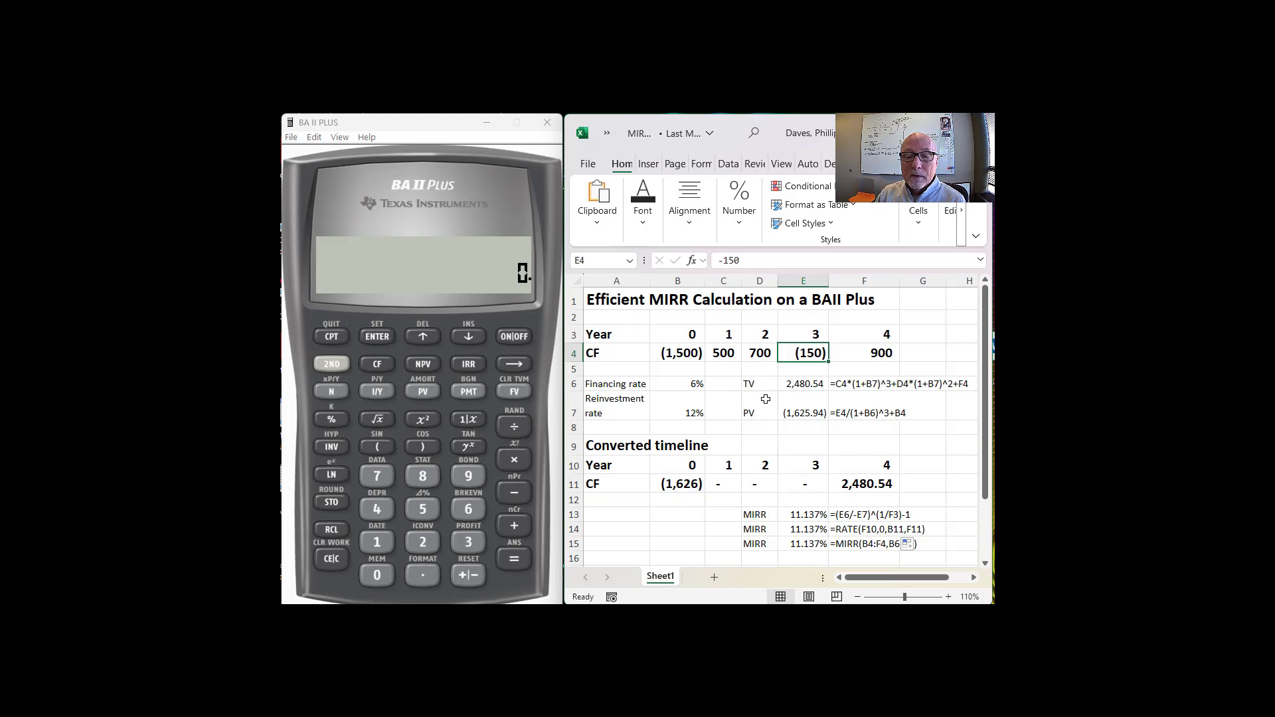
{"action": "left_click", "coordinate": [728, 354]}
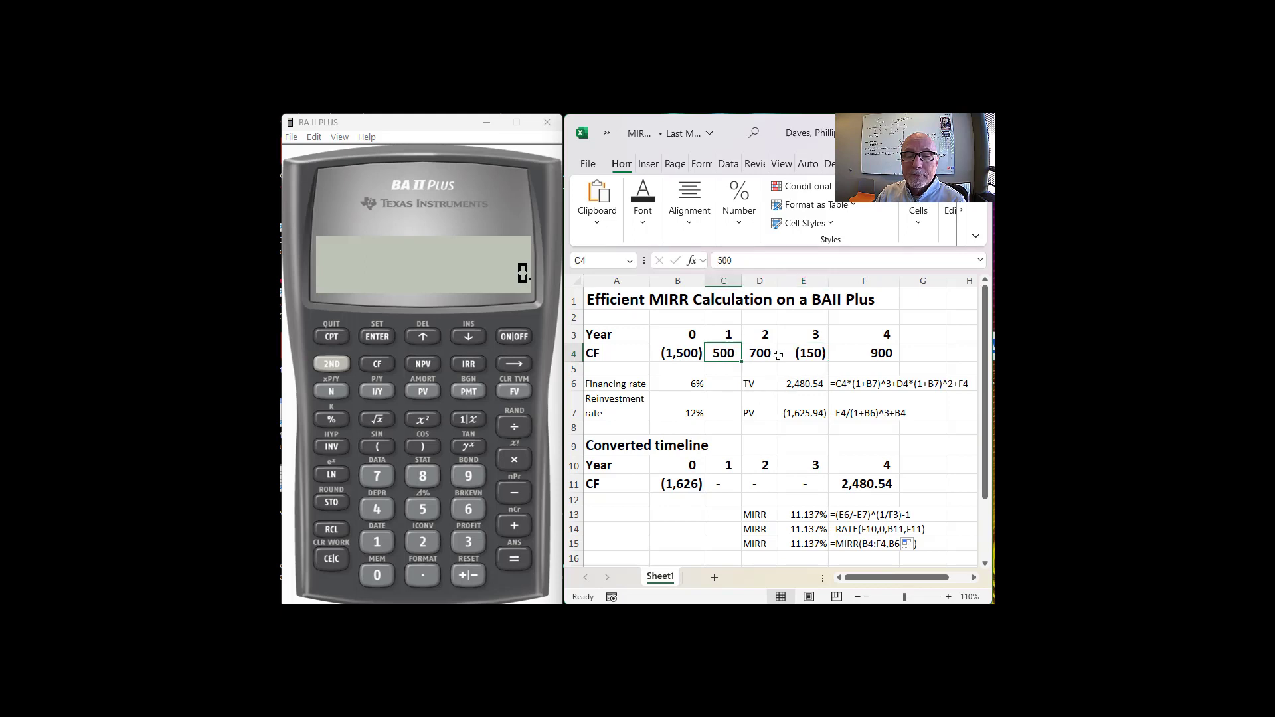
{"action": "left_click", "coordinate": [761, 355]}
{"action": "left_click", "coordinate": [883, 354]}
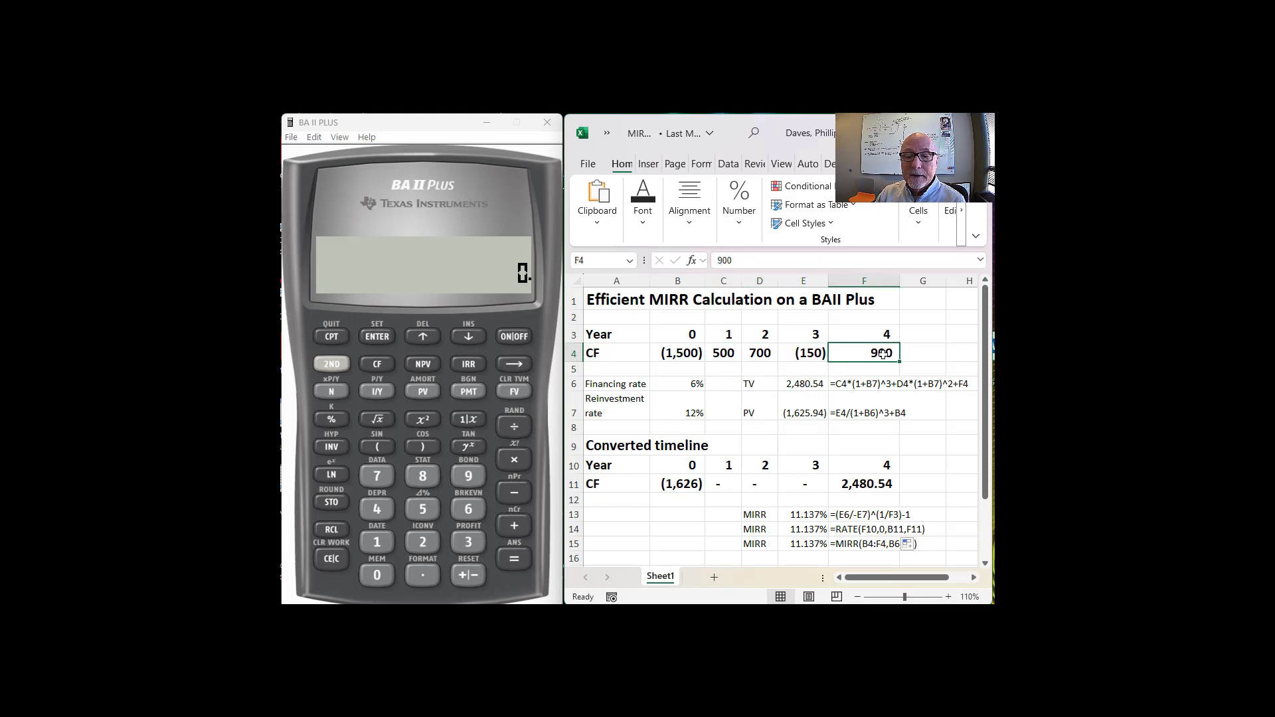
- Inspect the TV and PV formulas in E6 and E7 and the year 4 link in the converted timeline
{"action": "left_click", "coordinate": [800, 384]}
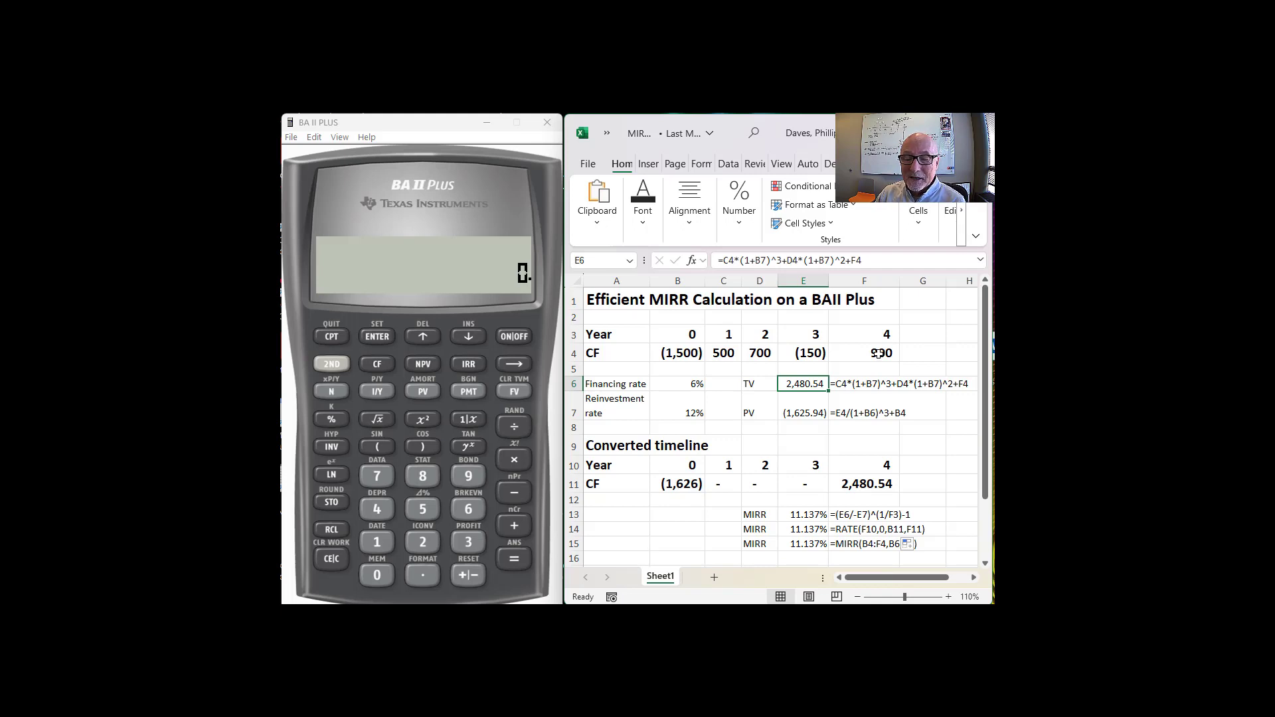
{"action": "left_click", "coordinate": [822, 402]}
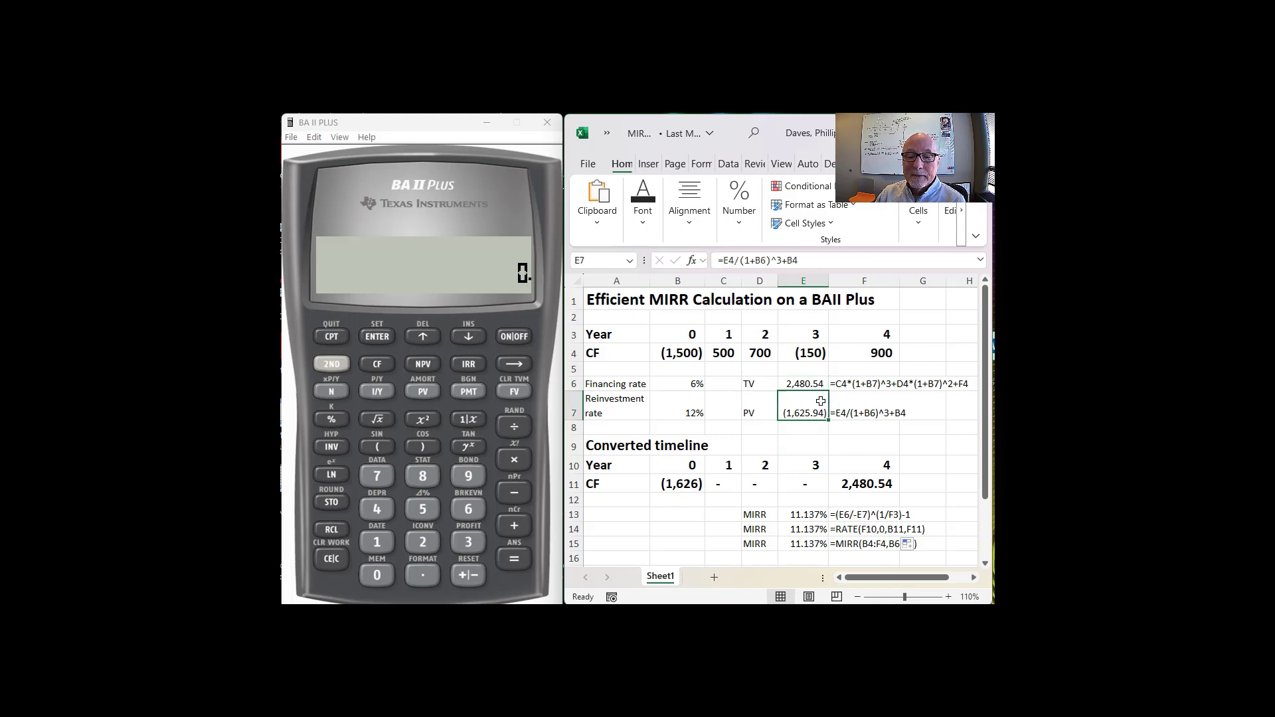
{"action": "double_click", "coordinate": [810, 385]}
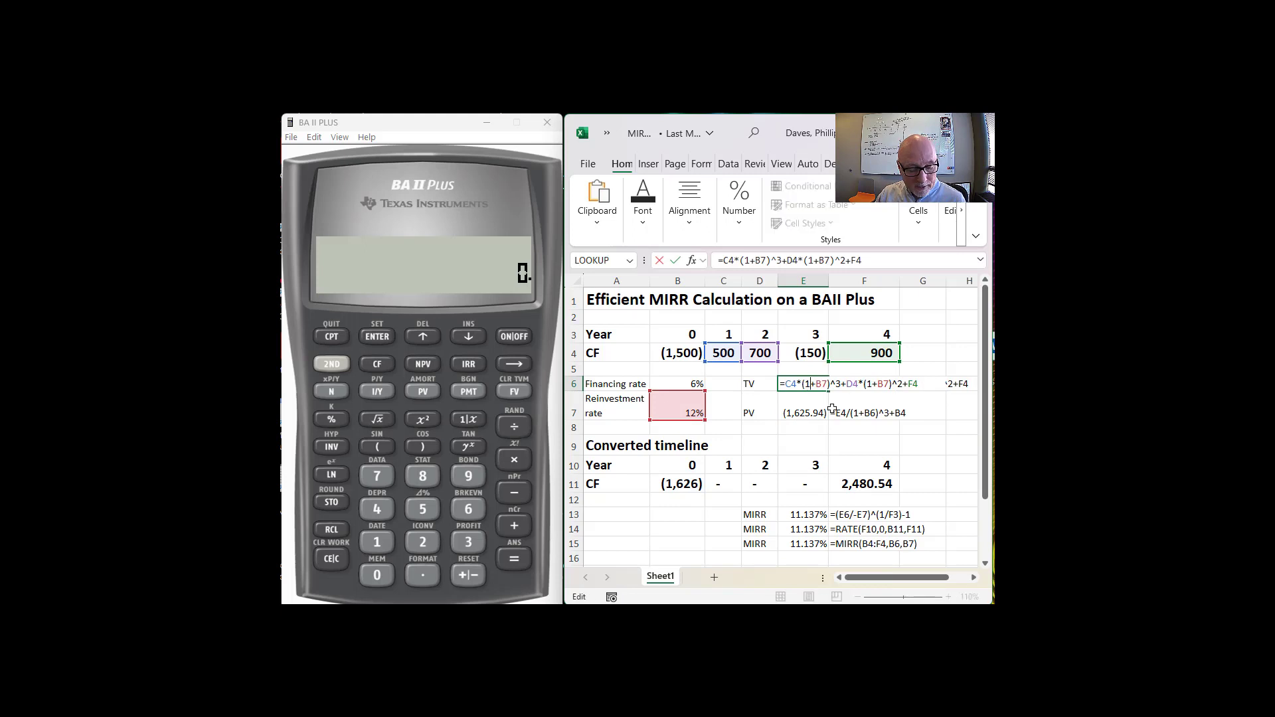
{"action": "key", "text": "Escape"}
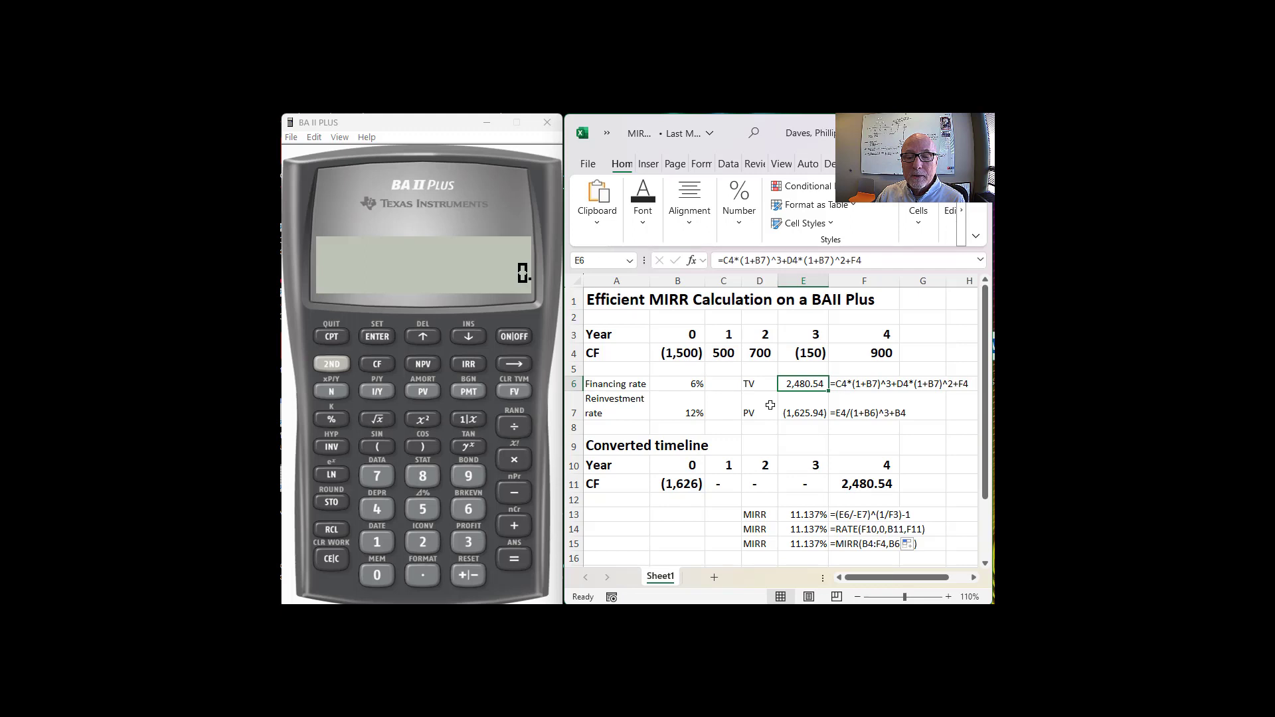
{"action": "double_click", "coordinate": [806, 413]}
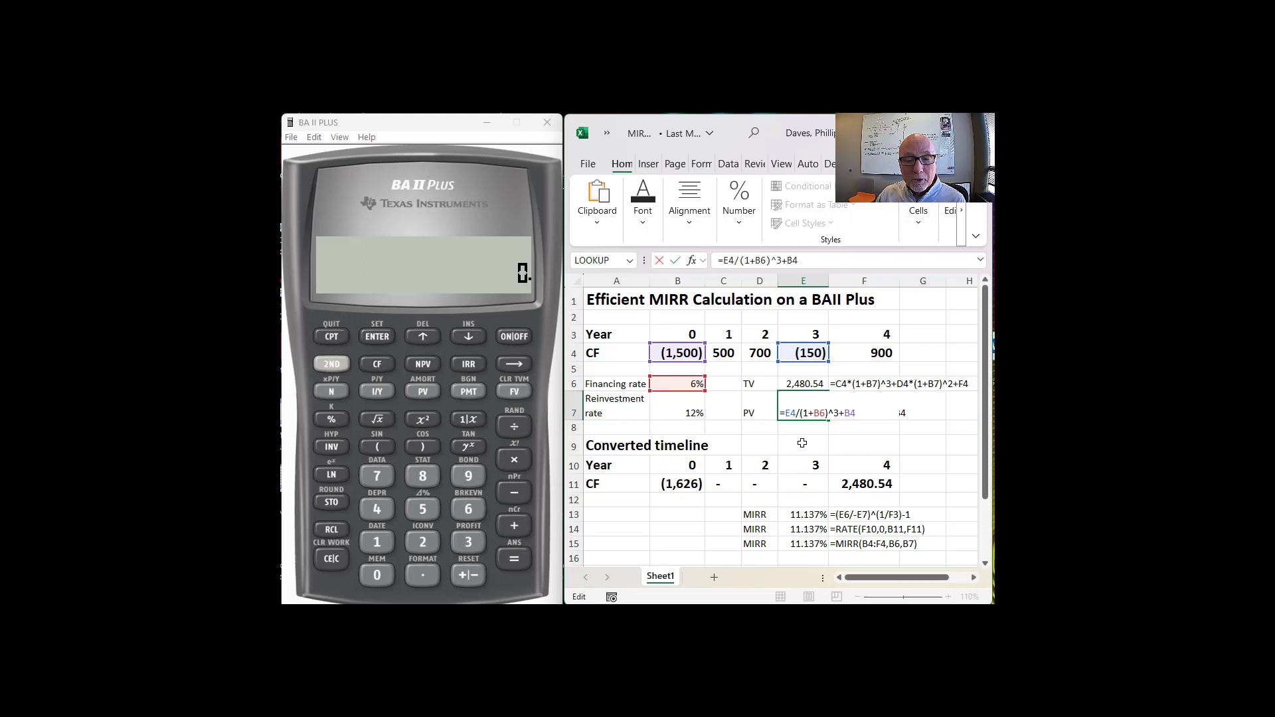
{"action": "key", "text": "ctrl+Return"}
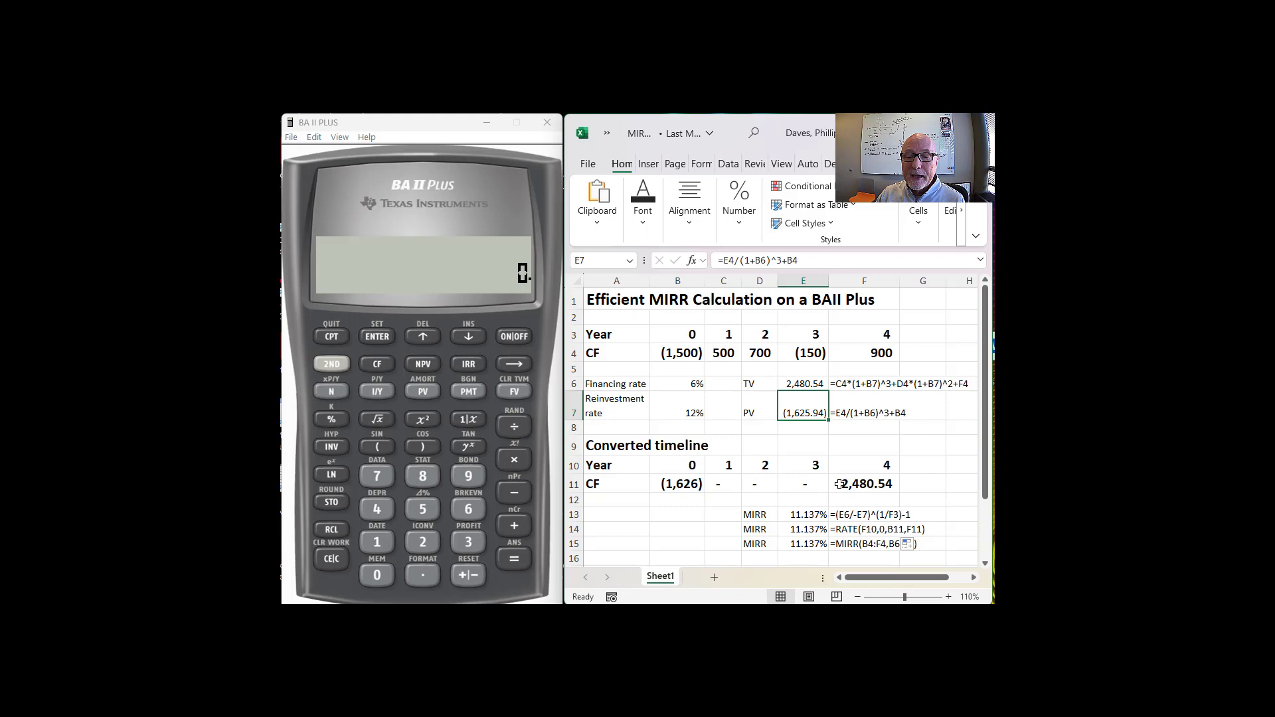
{"action": "left_click", "coordinate": [814, 382]}
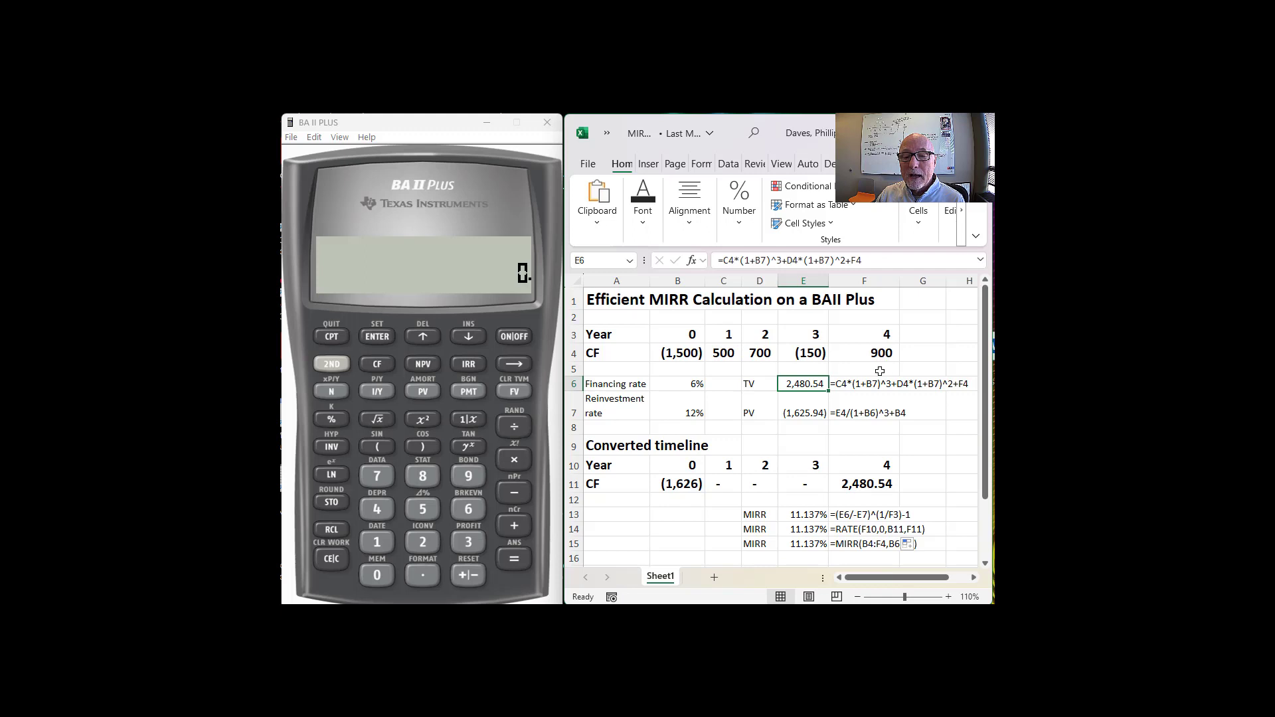
{"action": "left_click", "coordinate": [885, 487]}
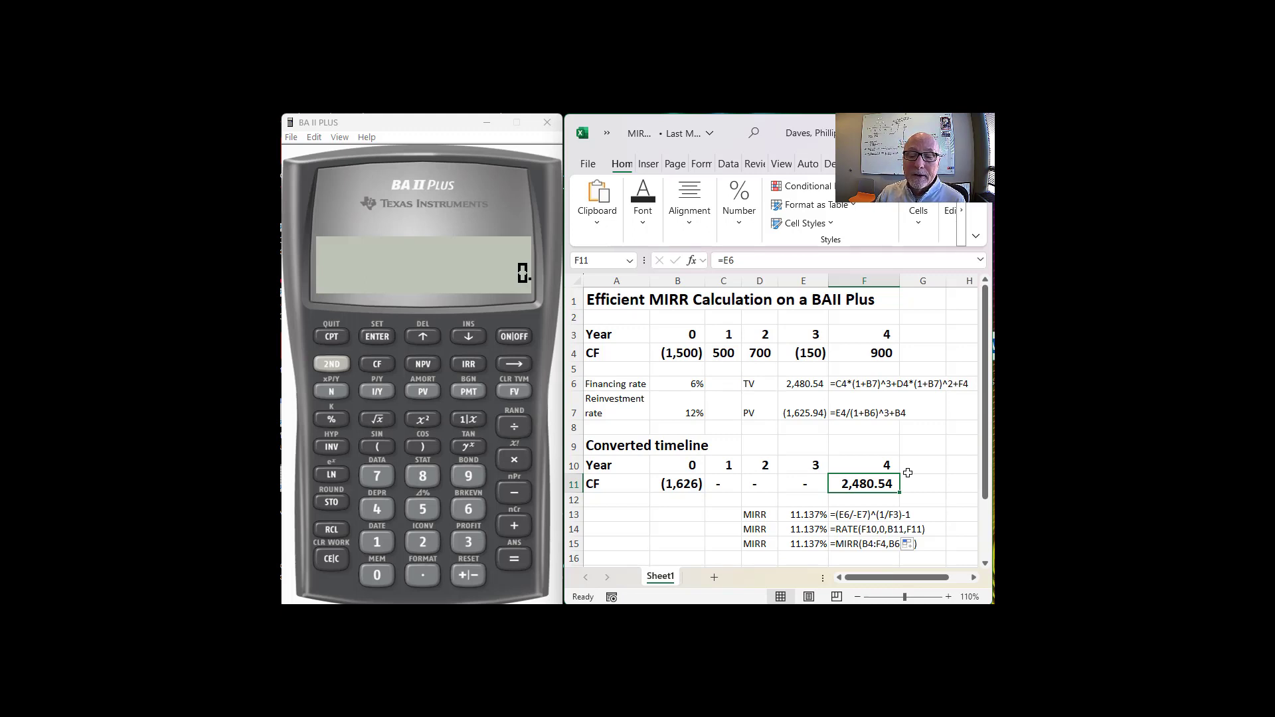
- Compare the three MIRR formulas in E13:E15, including the RATE and MIRR function versions
{"action": "double_click", "coordinate": [803, 515]}
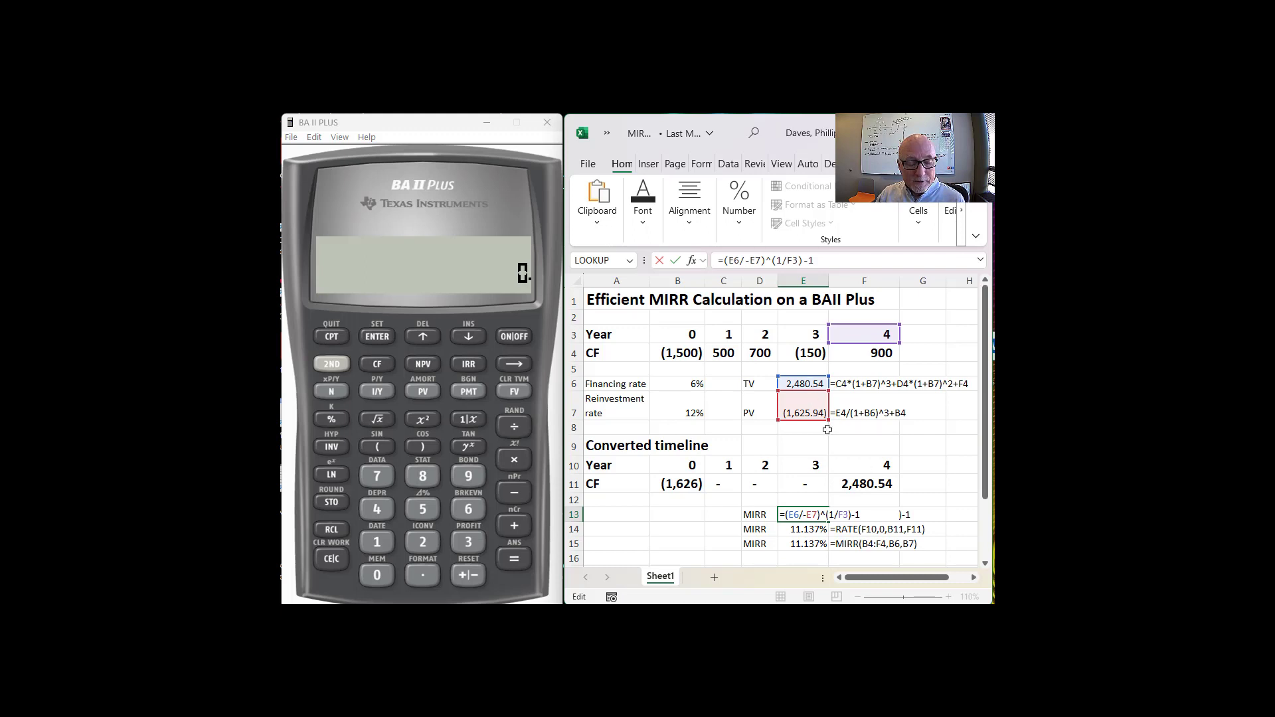
{"action": "key", "text": "ctrl+Return"}
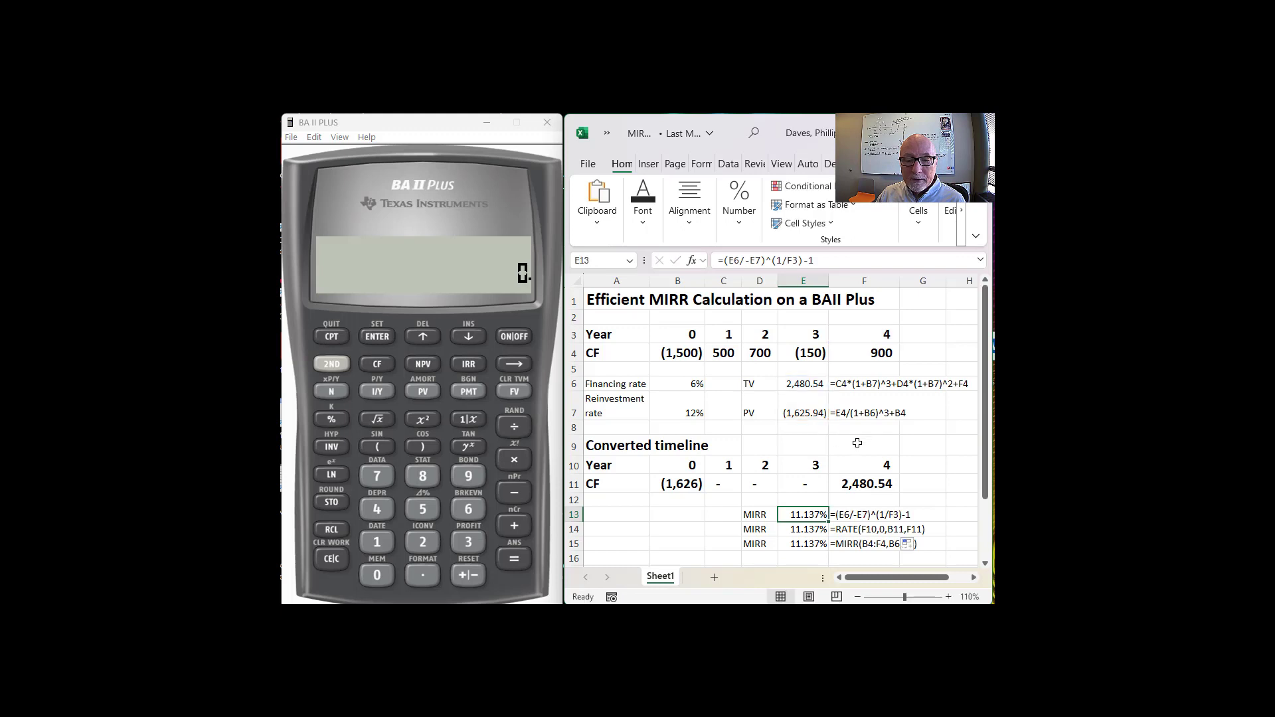
{"action": "left_click", "coordinate": [807, 531]}
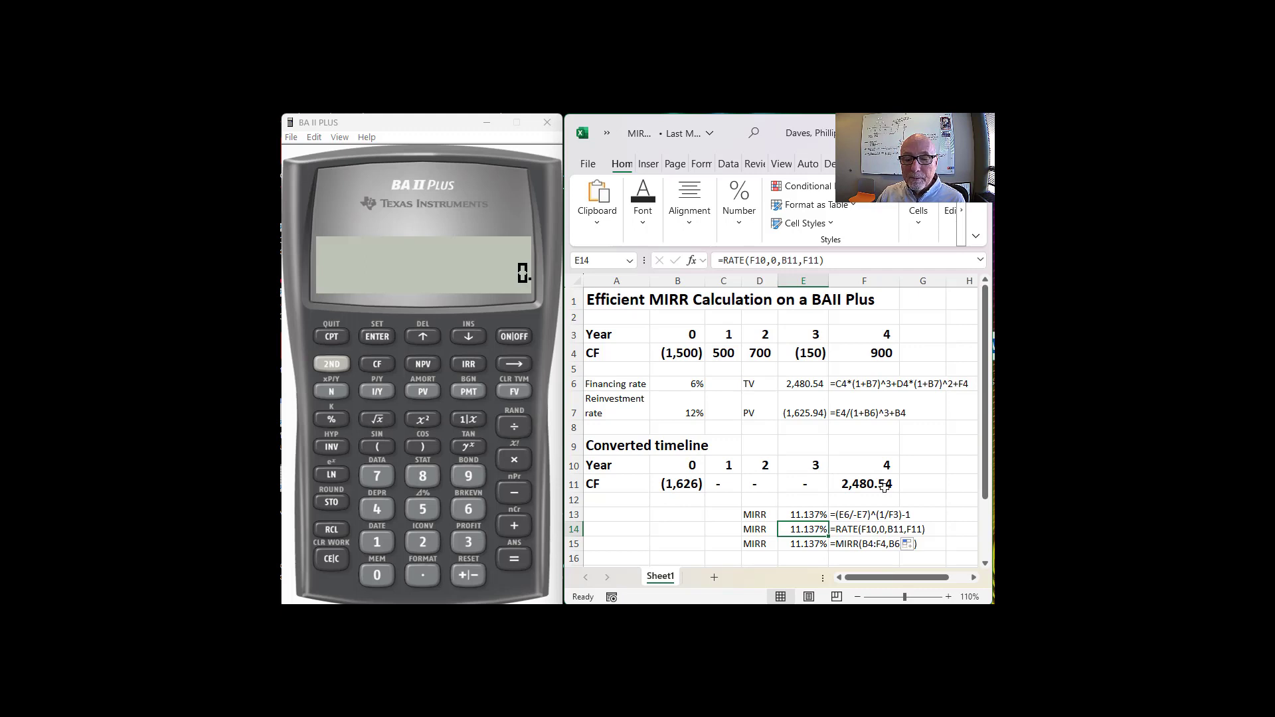
{"action": "left_click", "coordinate": [809, 542]}
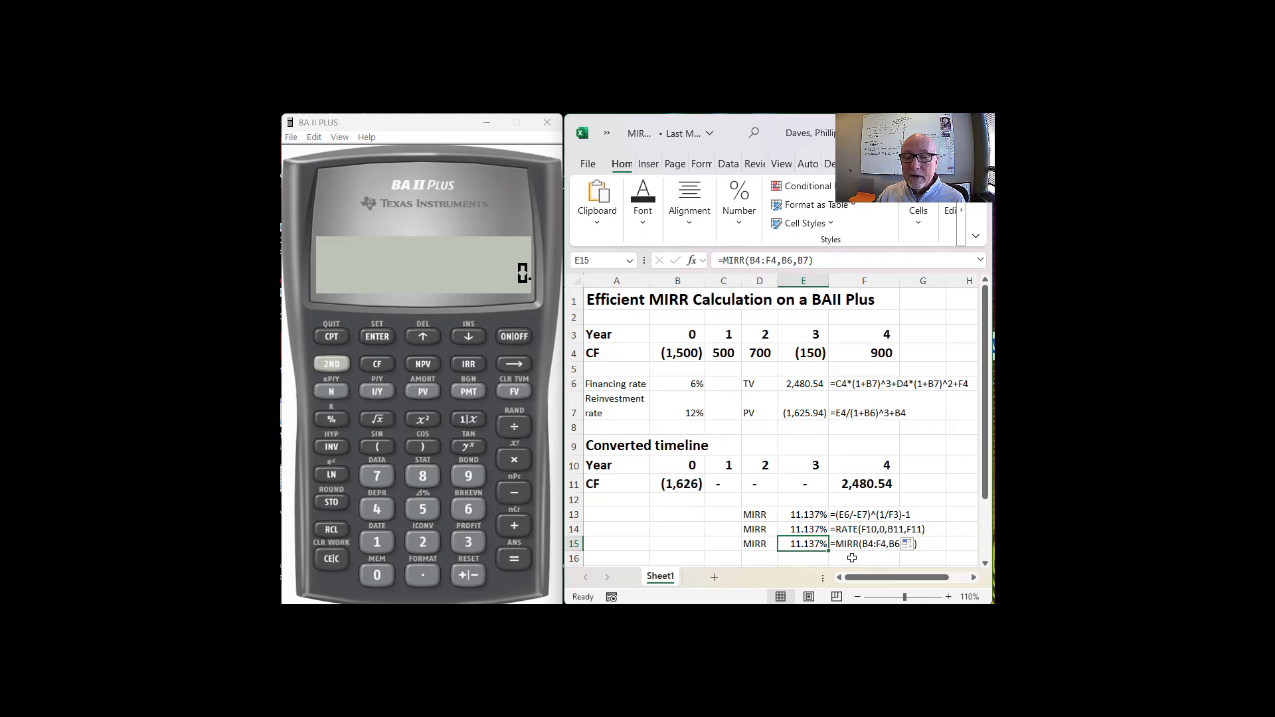
{"action": "key", "text": "Up"}
{"action": "key", "text": "Up"}
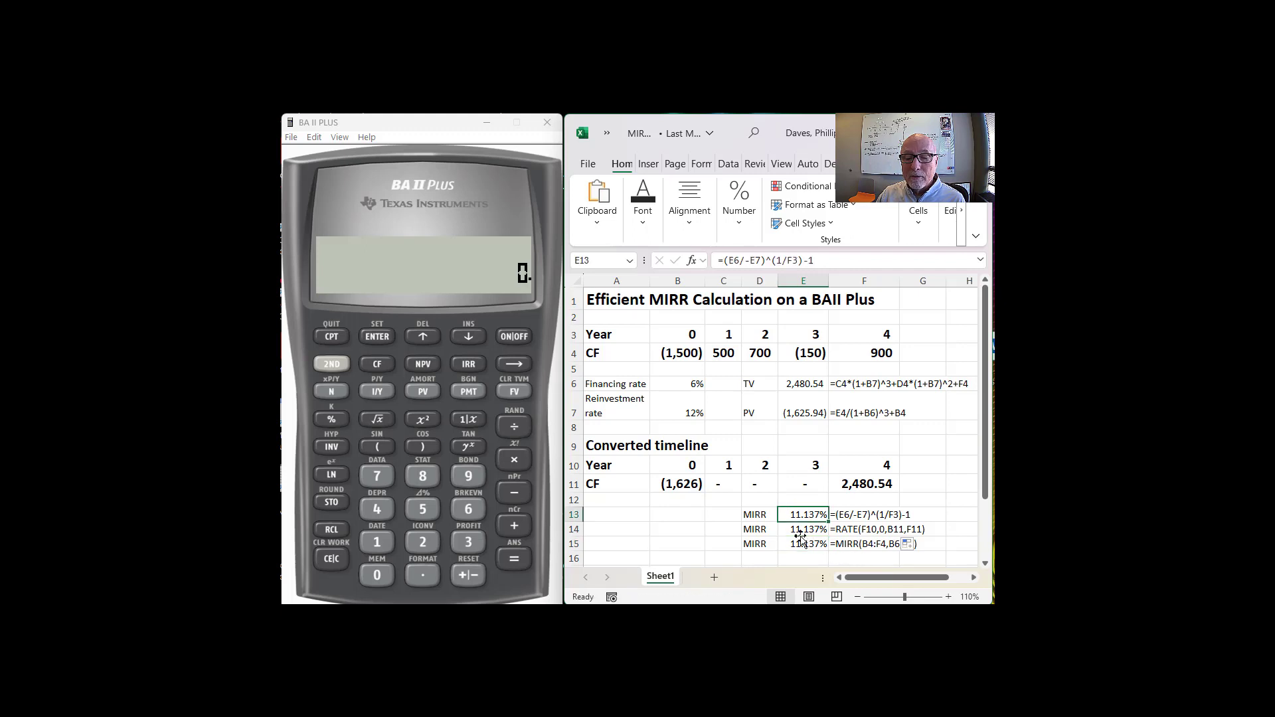
{"action": "double_click", "coordinate": [805, 542]}
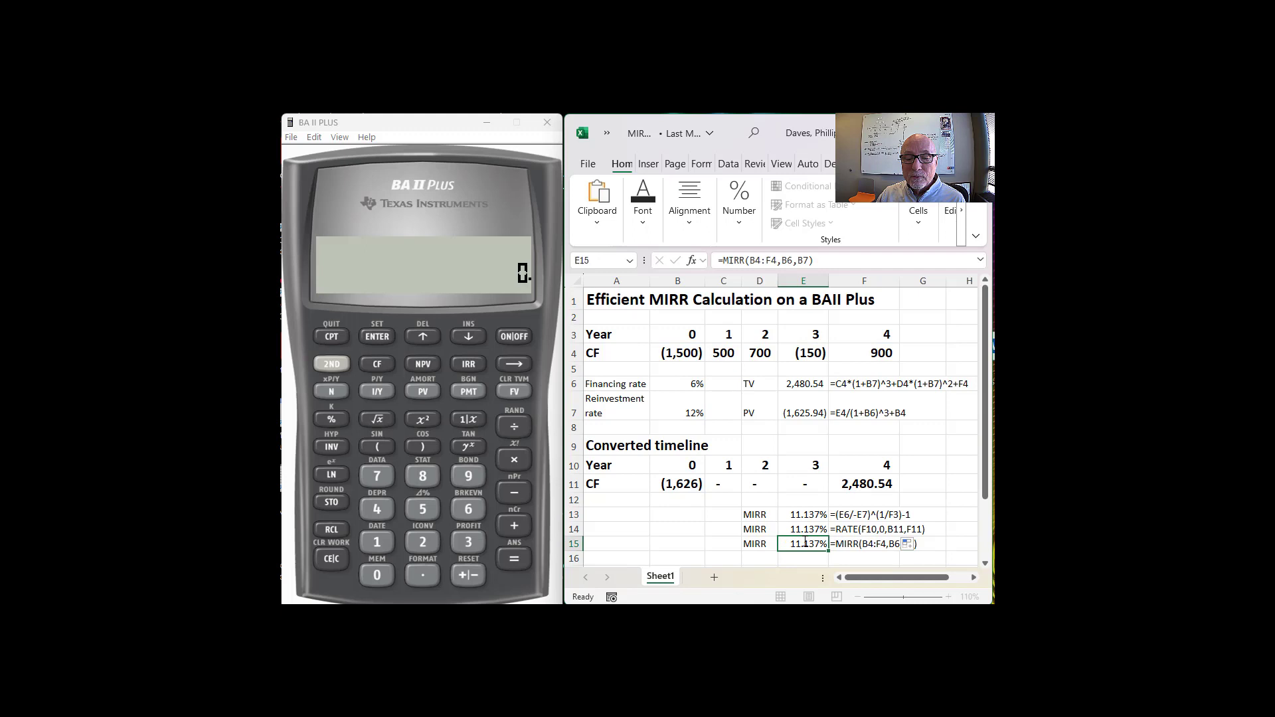
{"action": "key", "text": "Escape"}
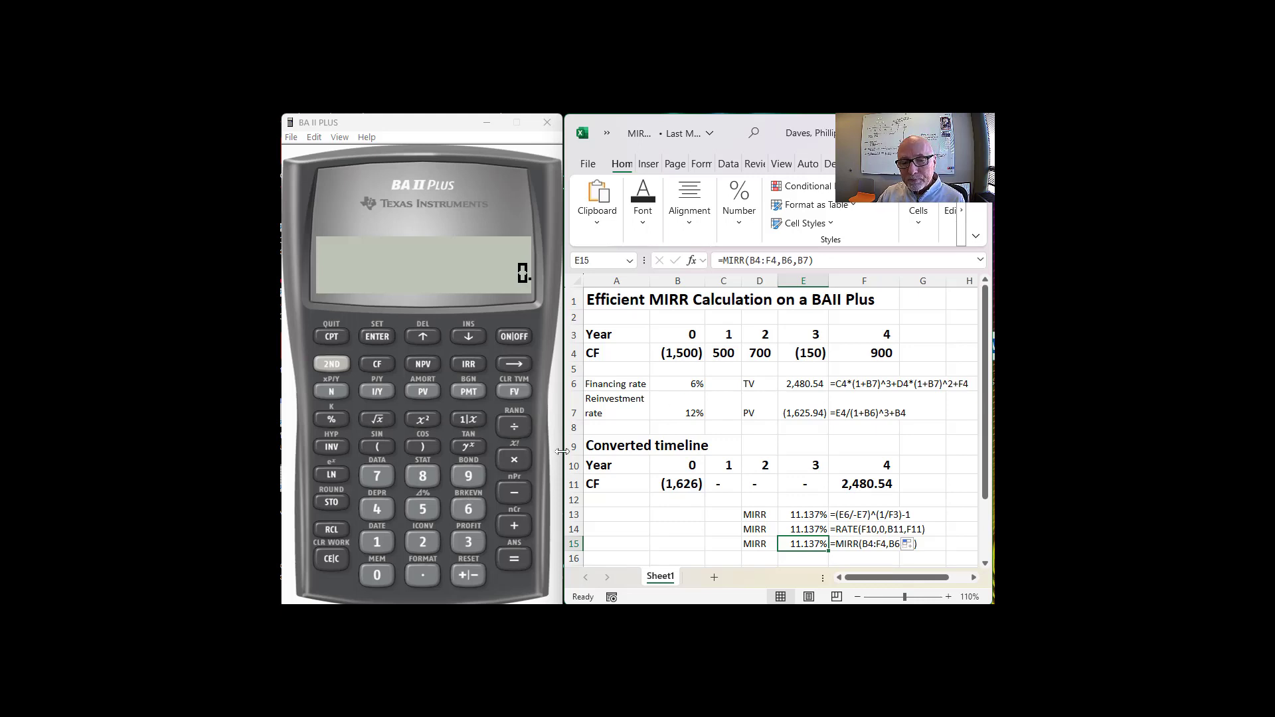
- Switch to the BA II Plus calculator and discount the year 3 outflow by computing -150 divided by 1.06 cubed
{"action": "left_click", "coordinate": [378, 544]}
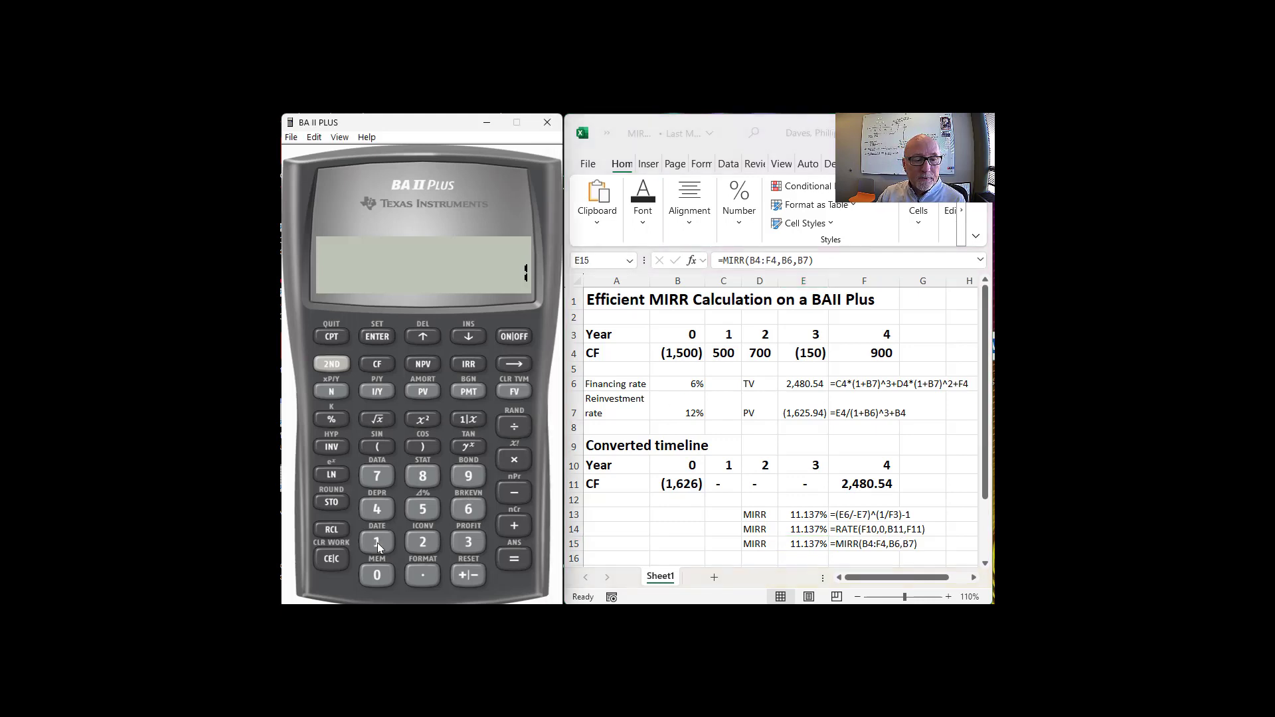
{"action": "left_click", "coordinate": [422, 510]}
{"action": "left_click", "coordinate": [377, 574]}
{"action": "left_click", "coordinate": [375, 542]}
{"action": "left_click", "coordinate": [418, 575]}
{"action": "left_click", "coordinate": [378, 575]}
{"action": "left_click", "coordinate": [470, 506]}
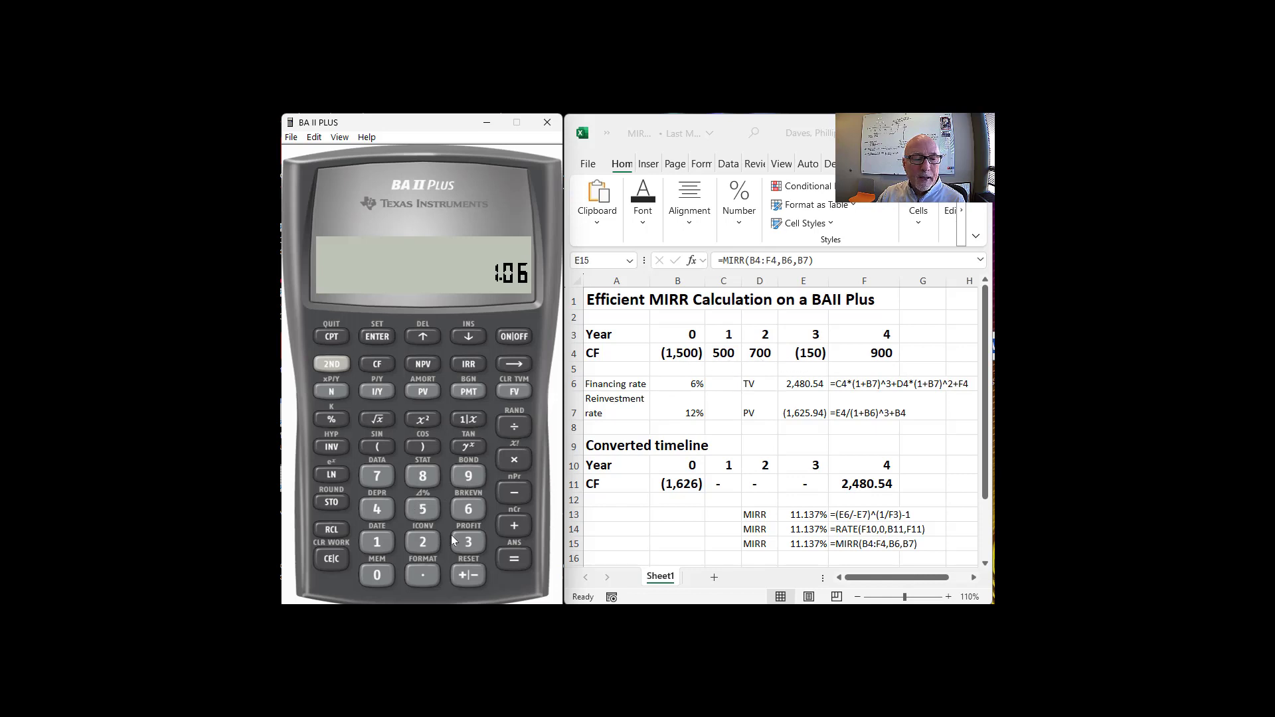
{"action": "left_click", "coordinate": [467, 541]}
{"action": "left_click", "coordinate": [514, 561]}
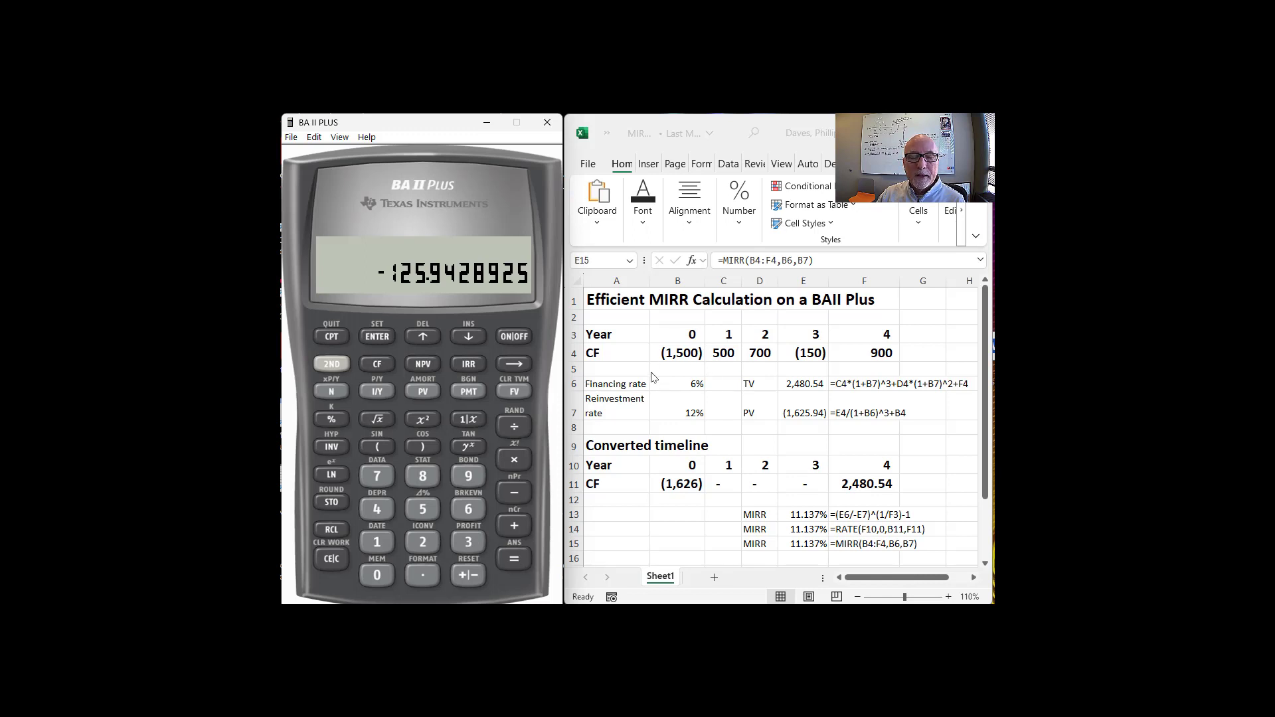
- Subtract the 1,500 year 0 outlay from the discounted year 3 outflow and keep the total PV in memory 1
{"action": "left_click", "coordinate": [378, 543]}
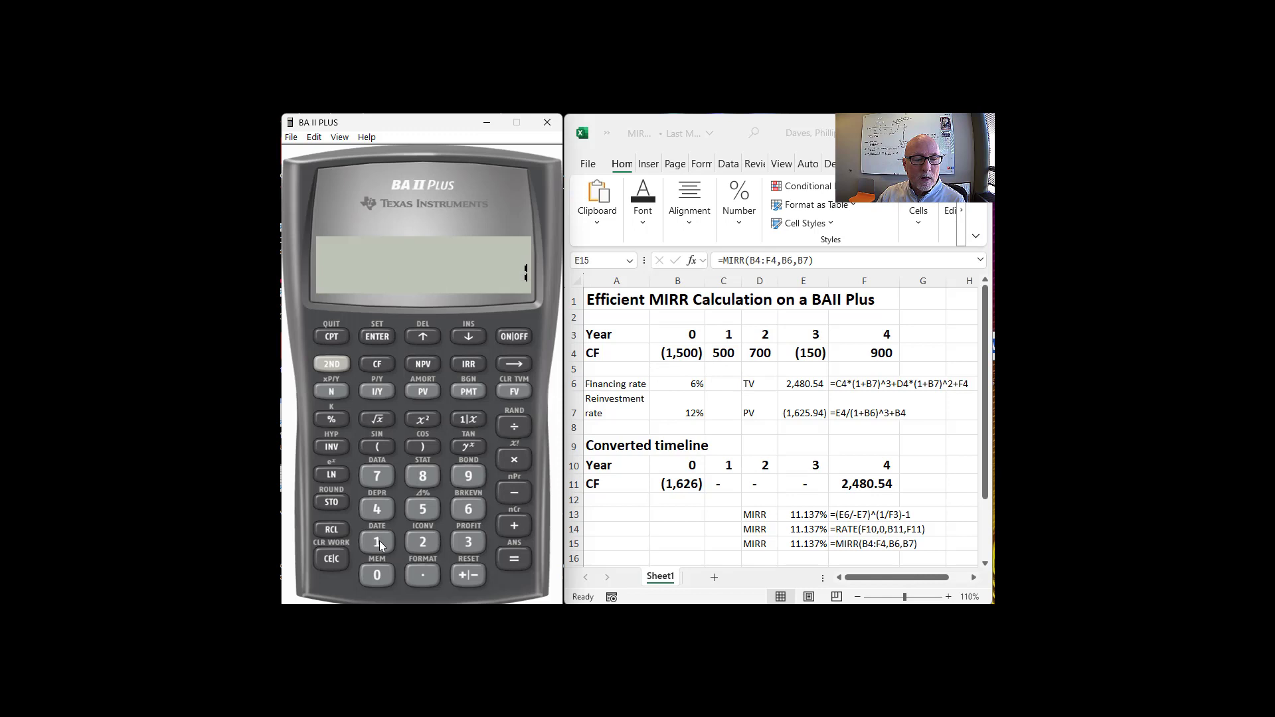
{"action": "left_click", "coordinate": [426, 515]}
{"action": "double_click", "coordinate": [376, 575]}
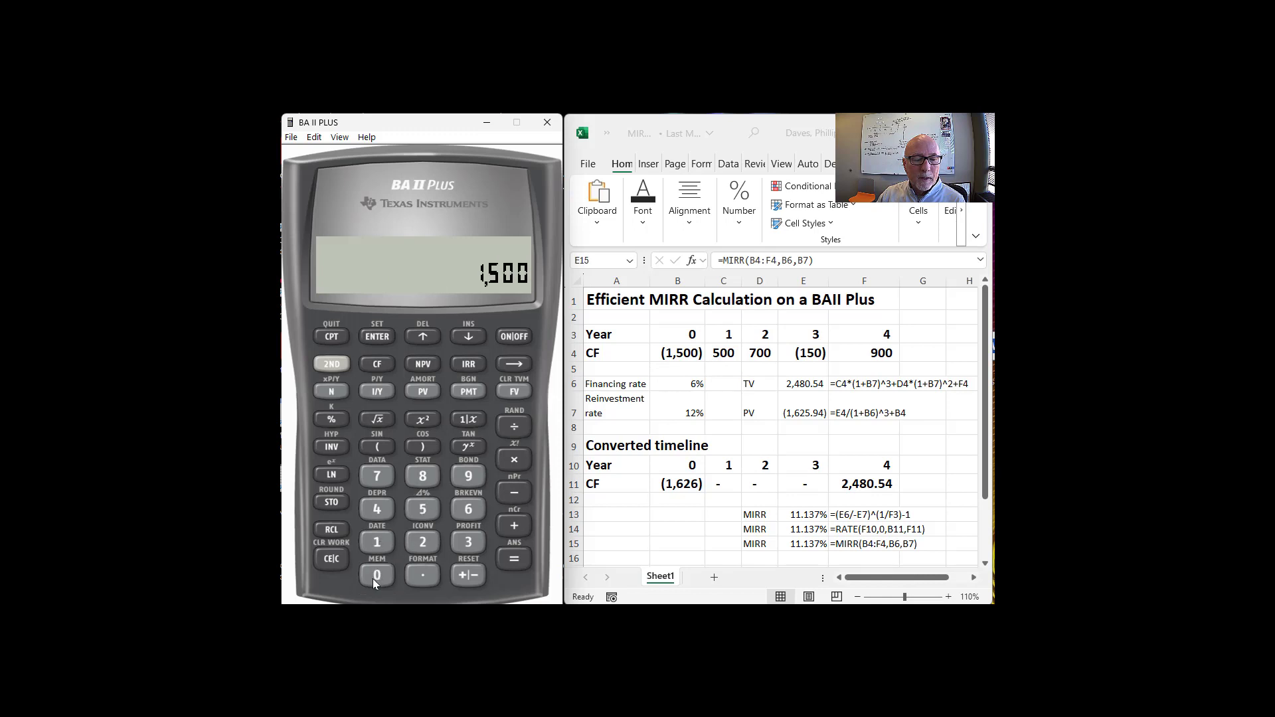
{"action": "left_click", "coordinate": [514, 559]}
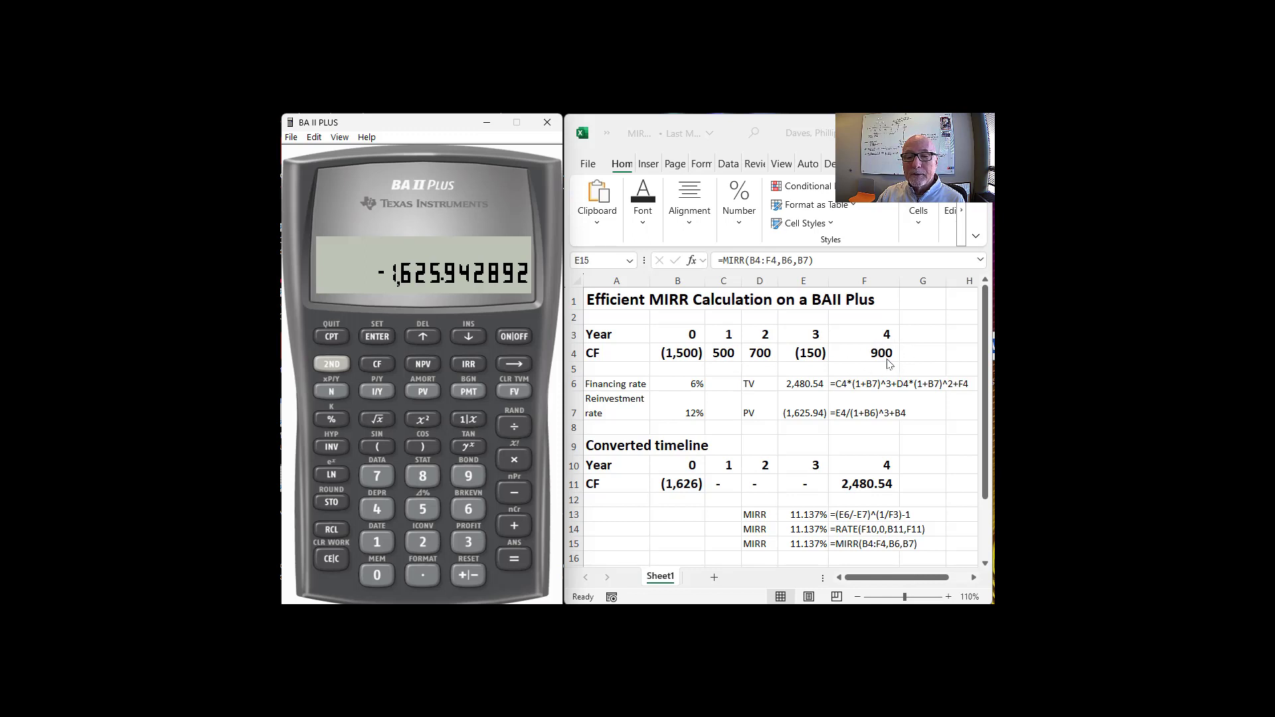
- Compound the year 1 inflow from C4 to year 4 on the calculator by computing 500 times 1.12 cubed
{"action": "left_click", "coordinate": [723, 356]}
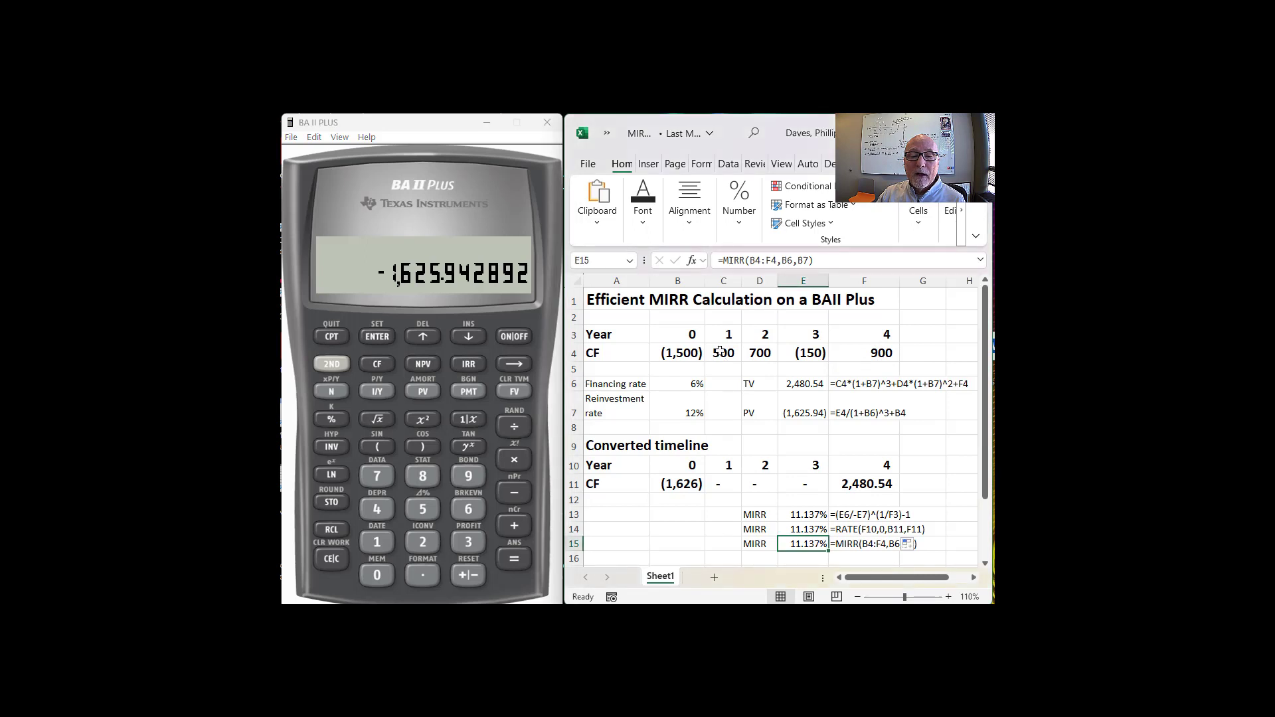
{"action": "left_click", "coordinate": [724, 354]}
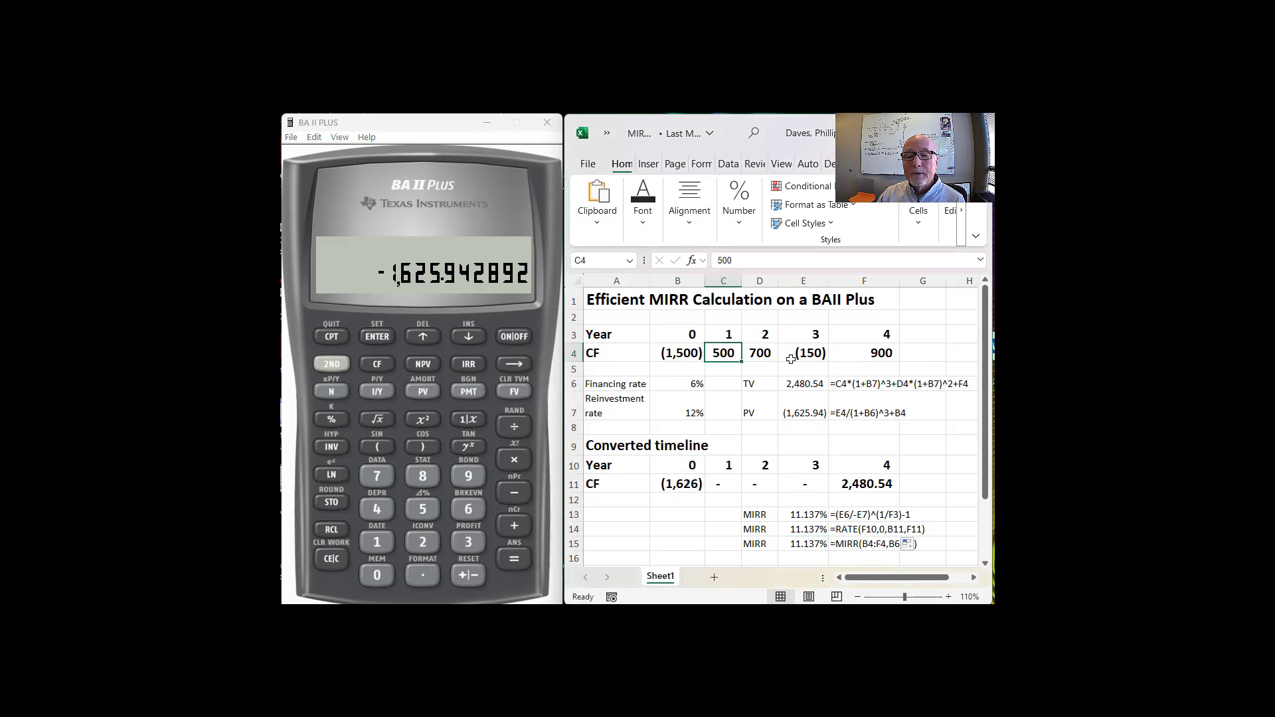
{"action": "left_click", "coordinate": [422, 509]}
{"action": "double_click", "coordinate": [377, 574]}
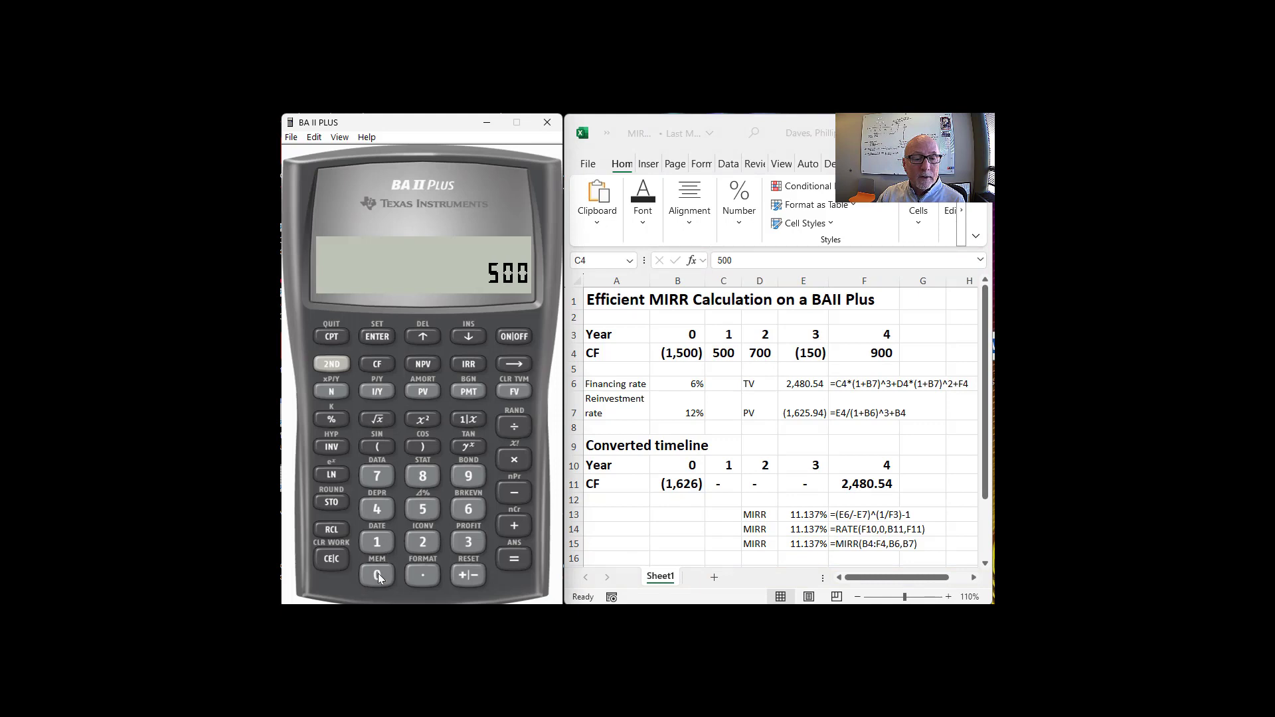
{"action": "left_click", "coordinate": [516, 461]}
{"action": "left_click", "coordinate": [387, 541]}
{"action": "left_click", "coordinate": [419, 577]}
{"action": "left_click", "coordinate": [377, 542]}
{"action": "left_click", "coordinate": [420, 541]}
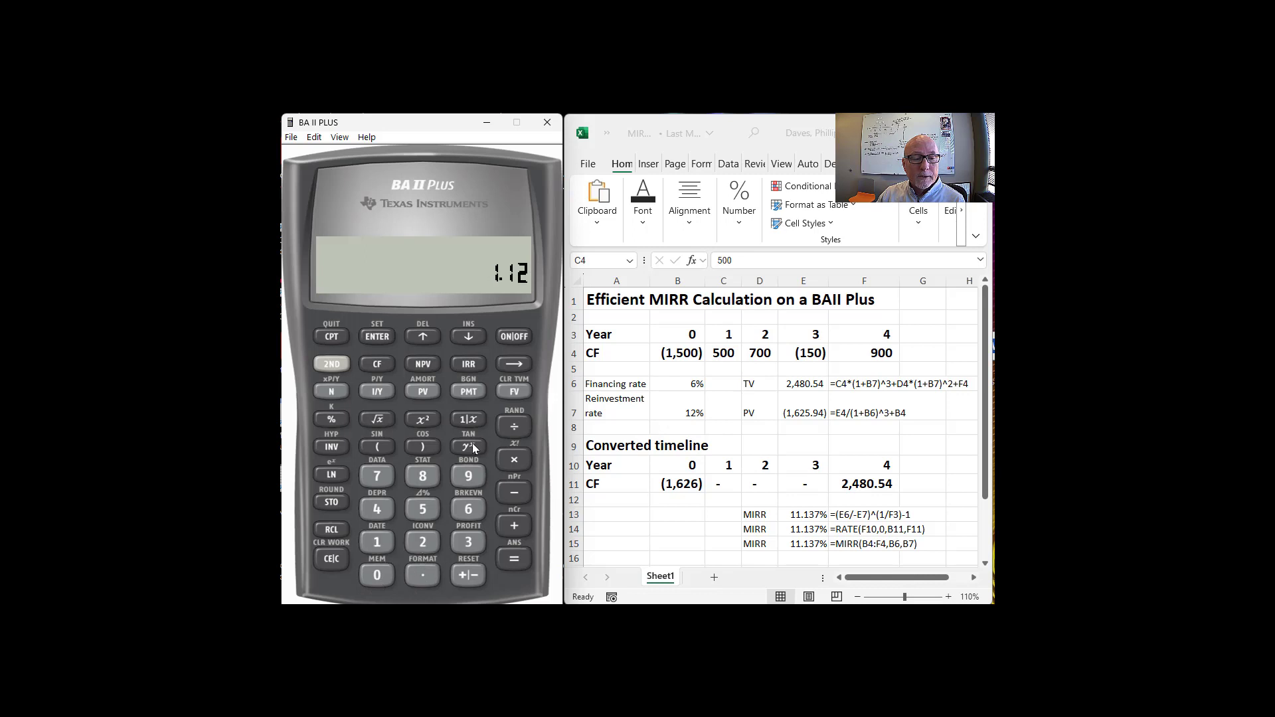
{"action": "left_click", "coordinate": [465, 541]}
{"action": "left_click", "coordinate": [516, 562]}
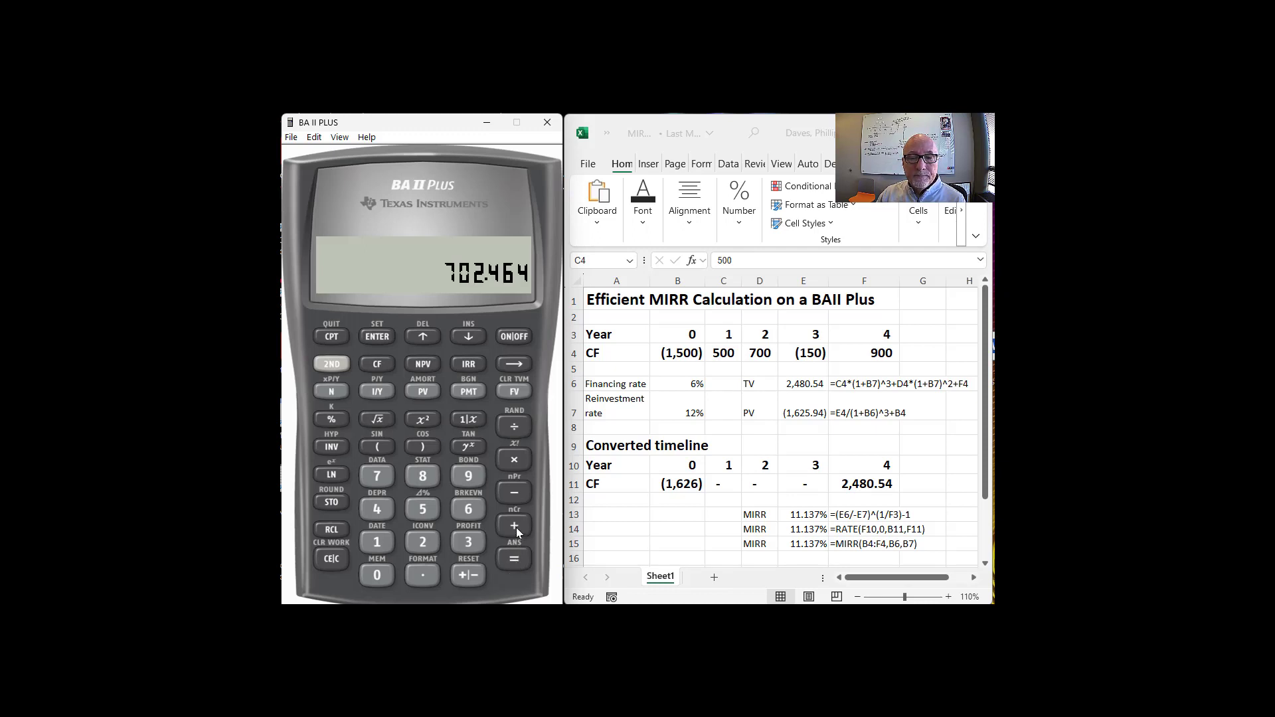
- Add the year 2 inflow compounded to year 4, 700 times 1.12 squared, to the running terminal value
{"action": "left_click", "coordinate": [383, 475]}
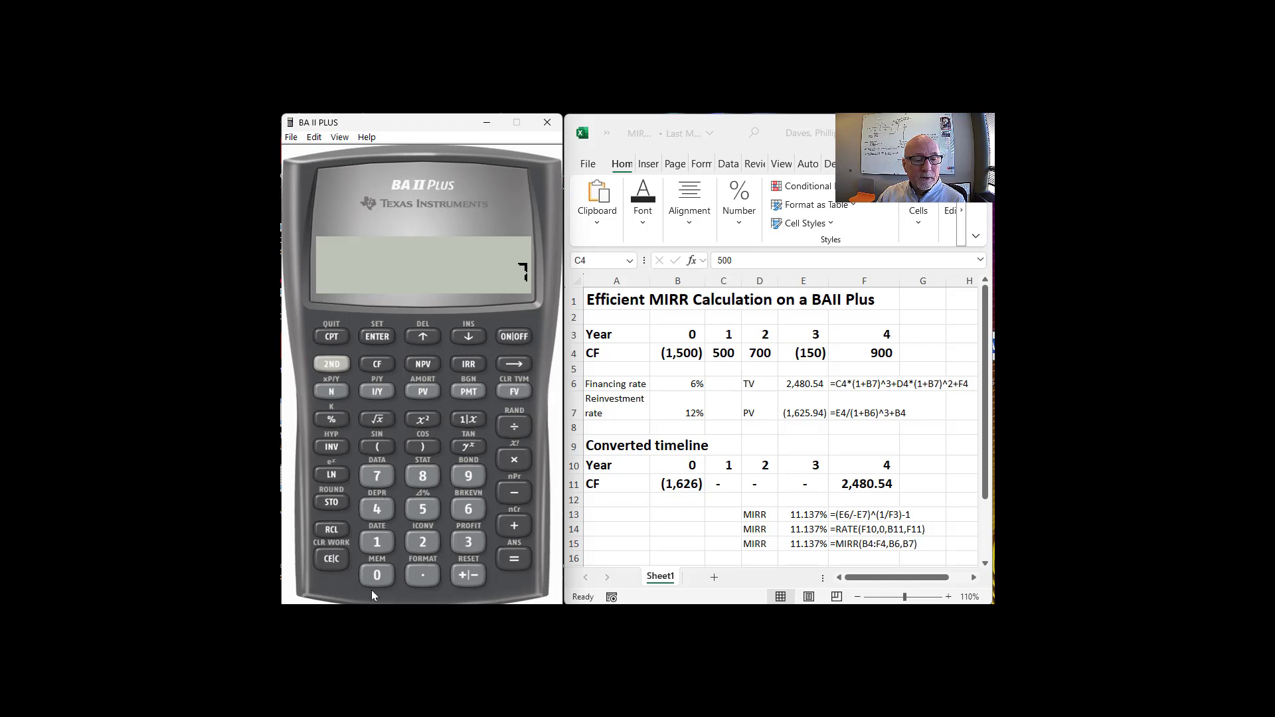
{"action": "left_click", "coordinate": [377, 574]}
{"action": "left_click", "coordinate": [377, 574]}
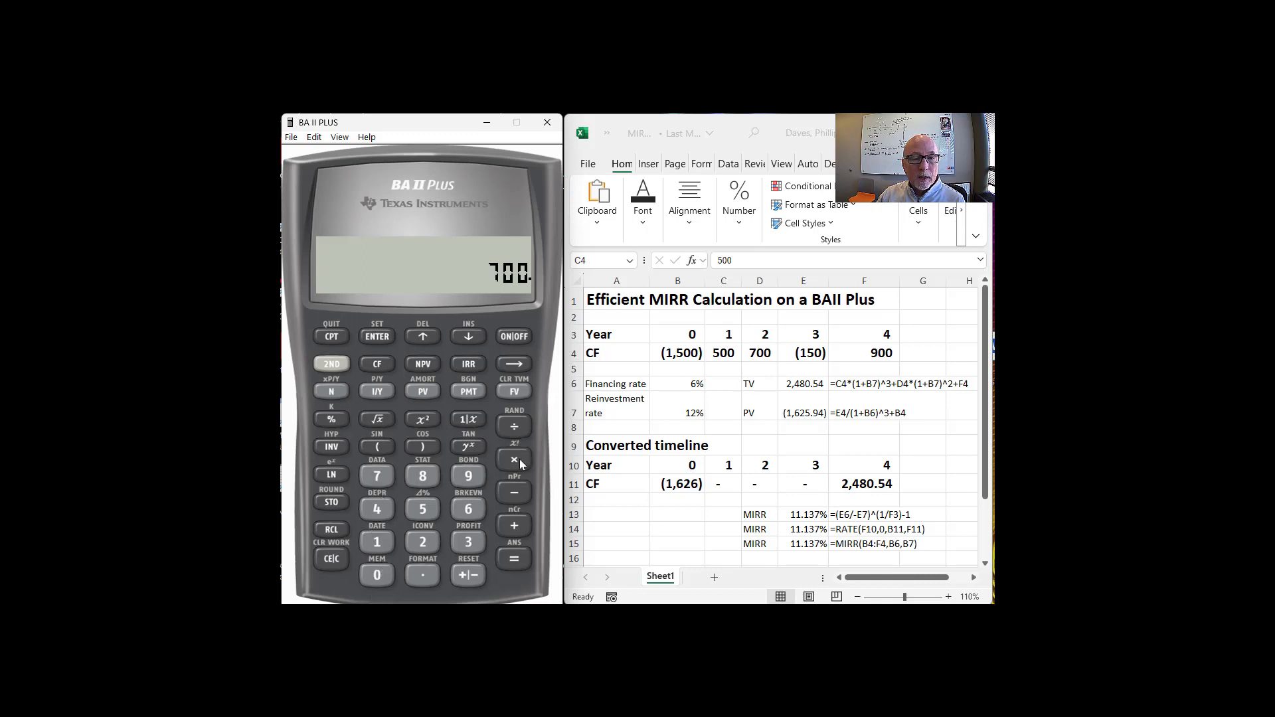
{"action": "left_click", "coordinate": [381, 543]}
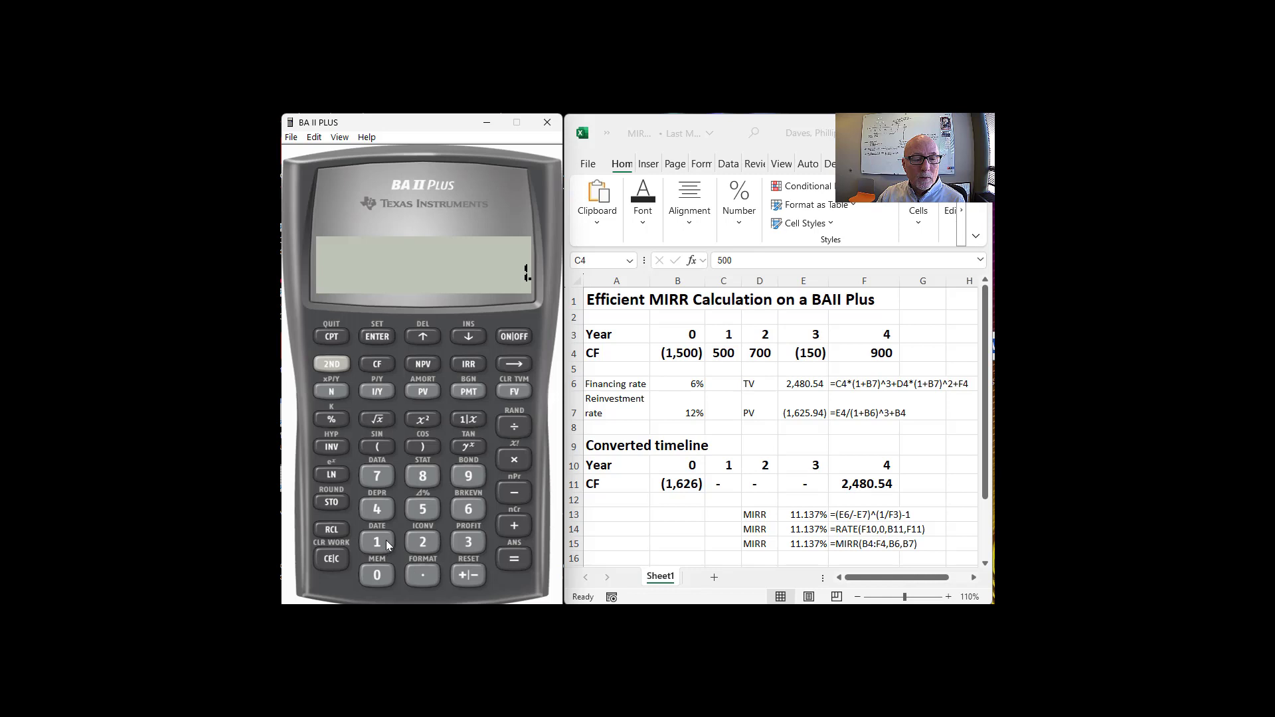
{"action": "left_click", "coordinate": [384, 542]}
{"action": "left_click", "coordinate": [421, 541]}
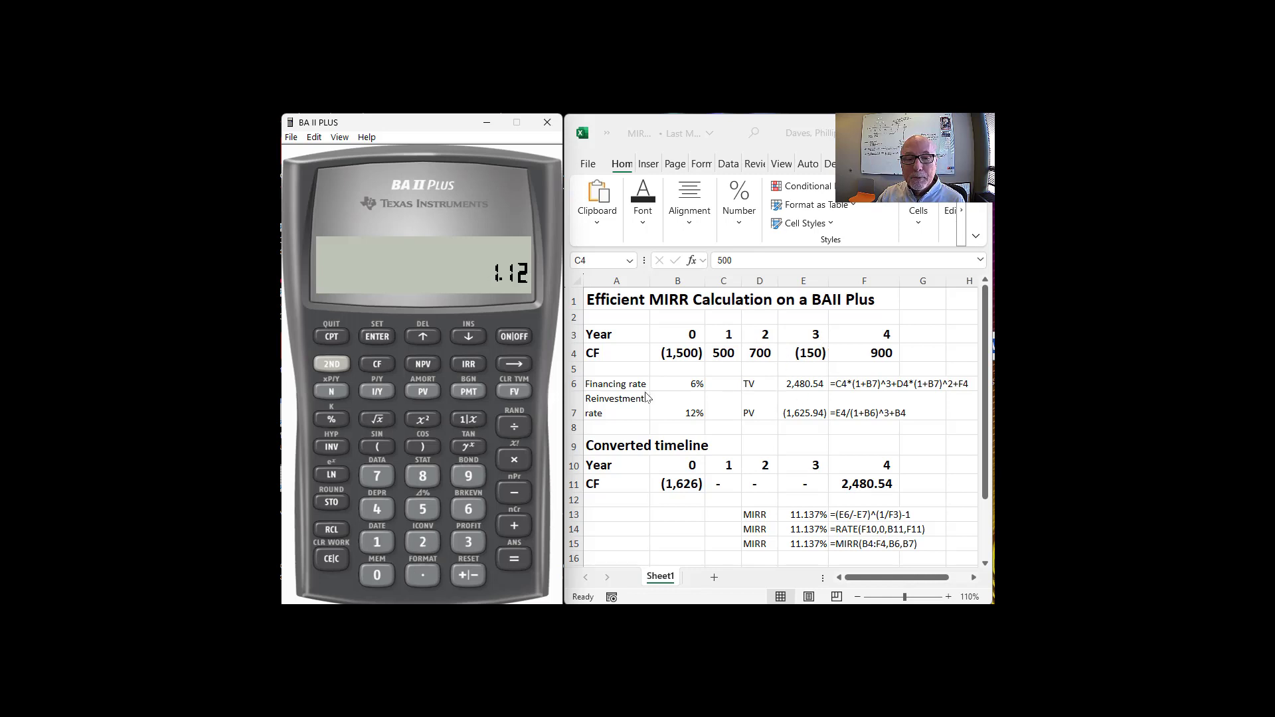
{"action": "left_click", "coordinate": [425, 531]}
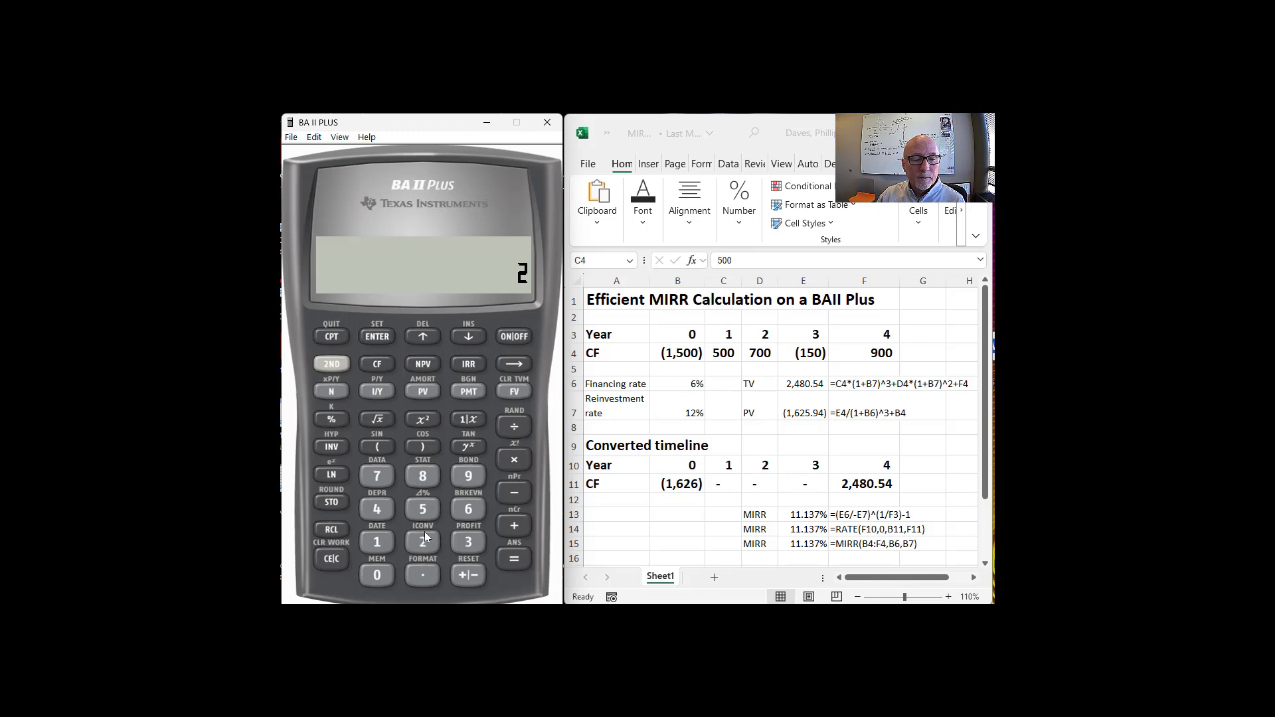
{"action": "left_click", "coordinate": [514, 559]}
- Add the year 4 inflow of 900 to complete the terminal value and keep it in memory 2
{"action": "left_click", "coordinate": [516, 525]}
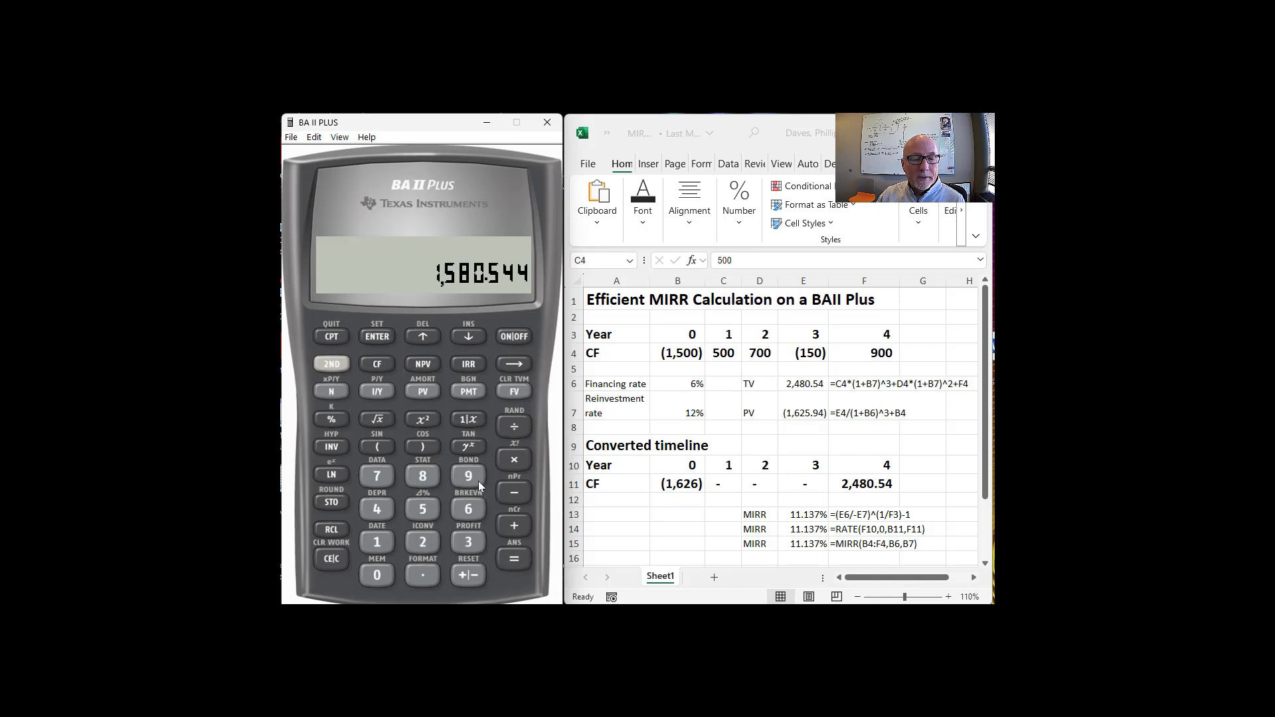
{"action": "left_click", "coordinate": [468, 474]}
{"action": "left_click", "coordinate": [377, 575]}
{"action": "left_click", "coordinate": [377, 575]}
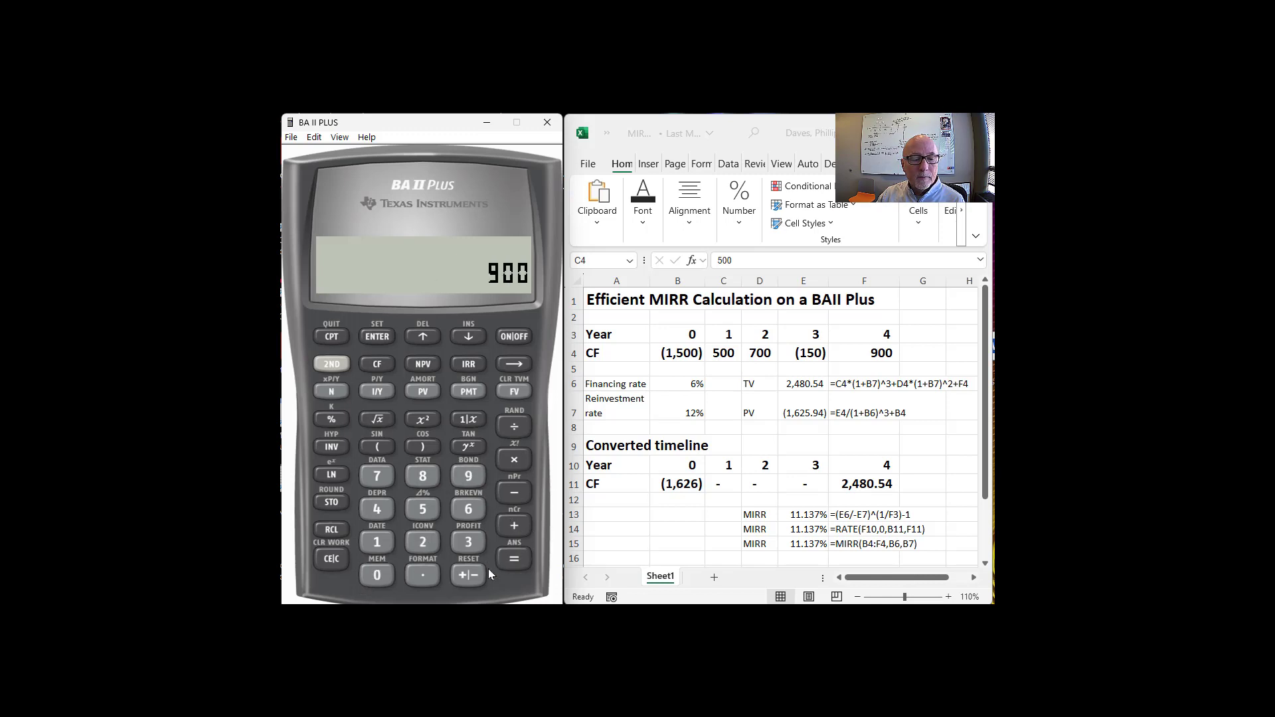
{"action": "left_click", "coordinate": [515, 560]}
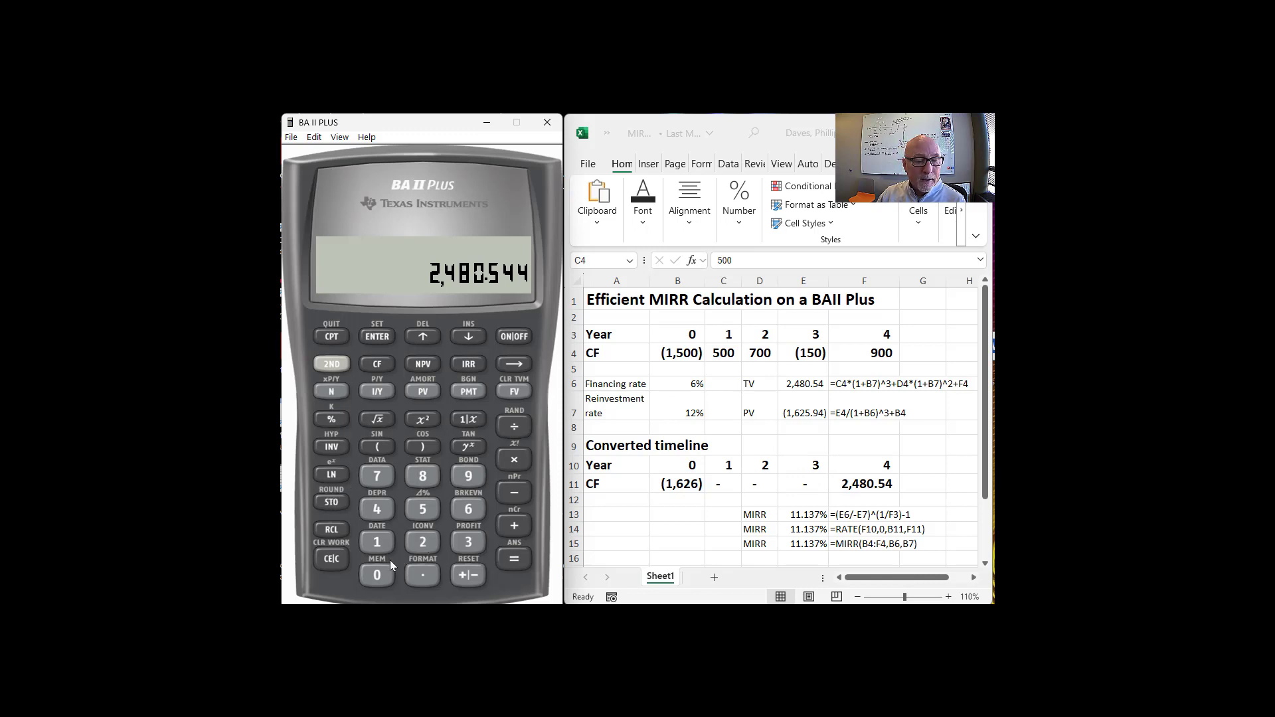
- Clear the display, set N to 4, and enter the PV recalled from memory 1
{"action": "left_click", "coordinate": [326, 562]}
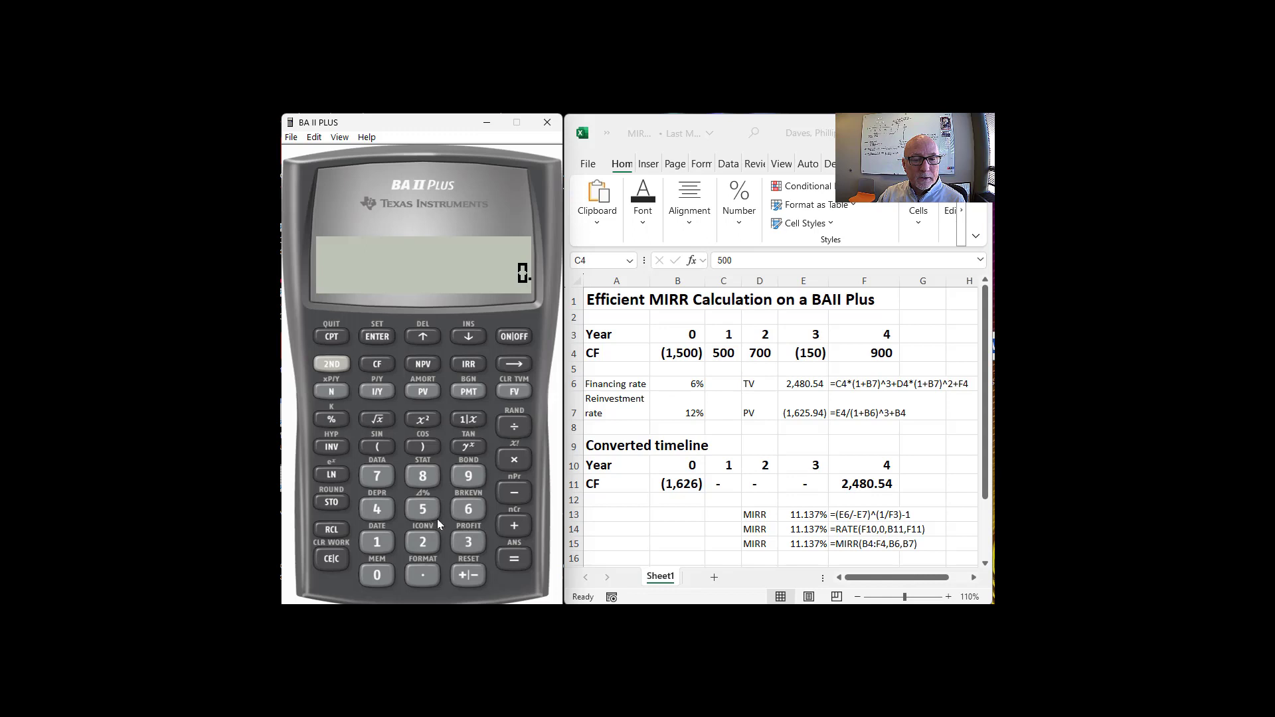
{"action": "left_click", "coordinate": [376, 509]}
{"action": "left_click", "coordinate": [330, 391]}
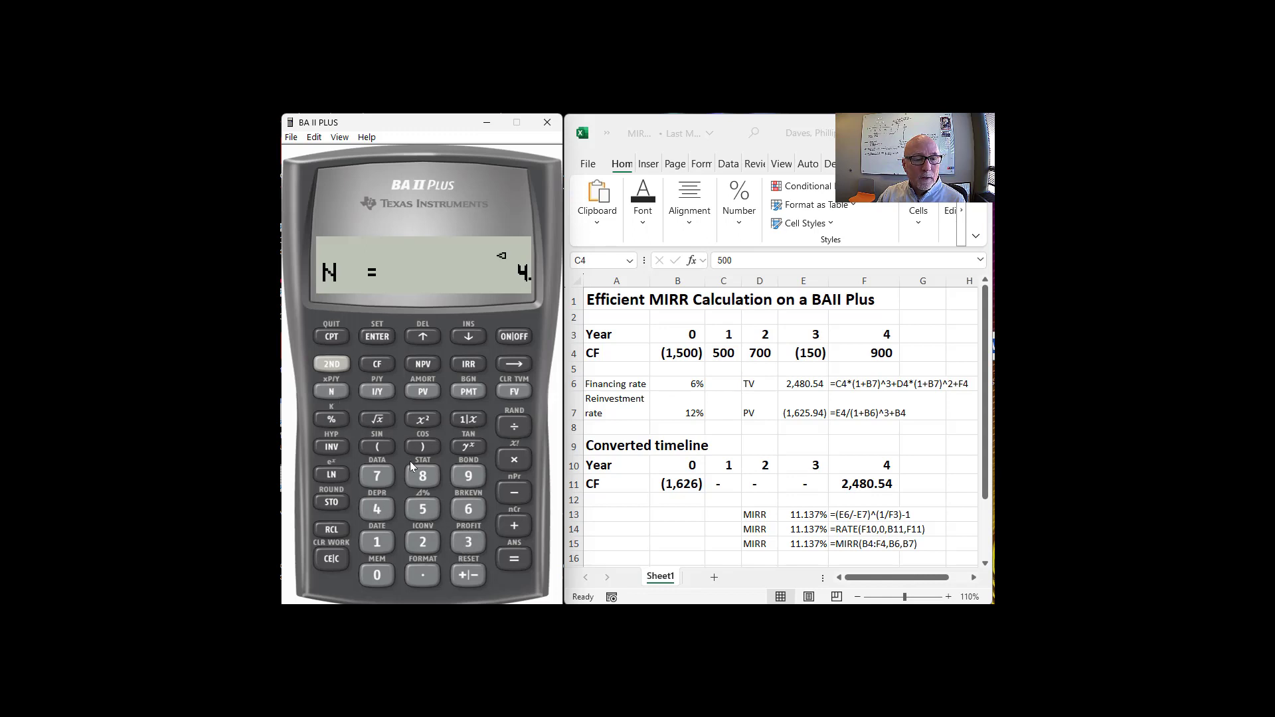
{"action": "left_click", "coordinate": [331, 529]}
{"action": "left_click", "coordinate": [376, 542]}
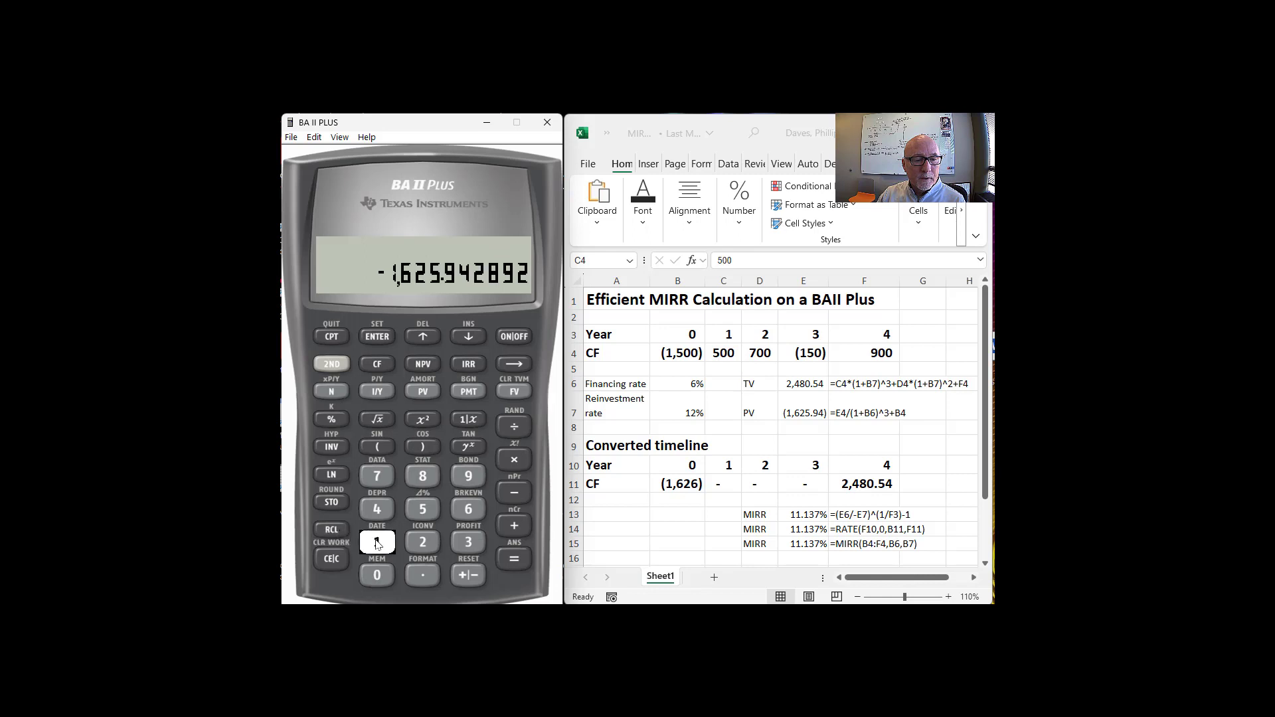
{"action": "left_click", "coordinate": [422, 392]}
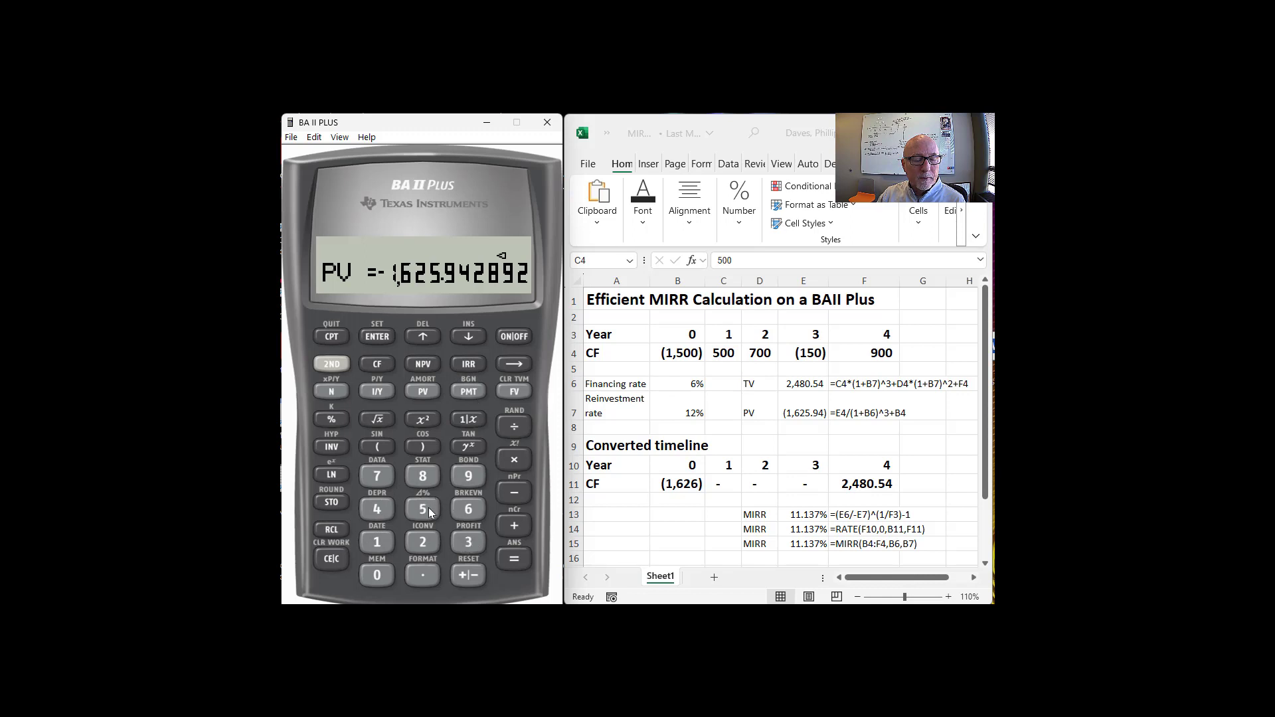
- Enter FV from memory 2 with a PMT of 0, and compute I/Y as the MIRR
{"action": "left_click", "coordinate": [427, 543]}
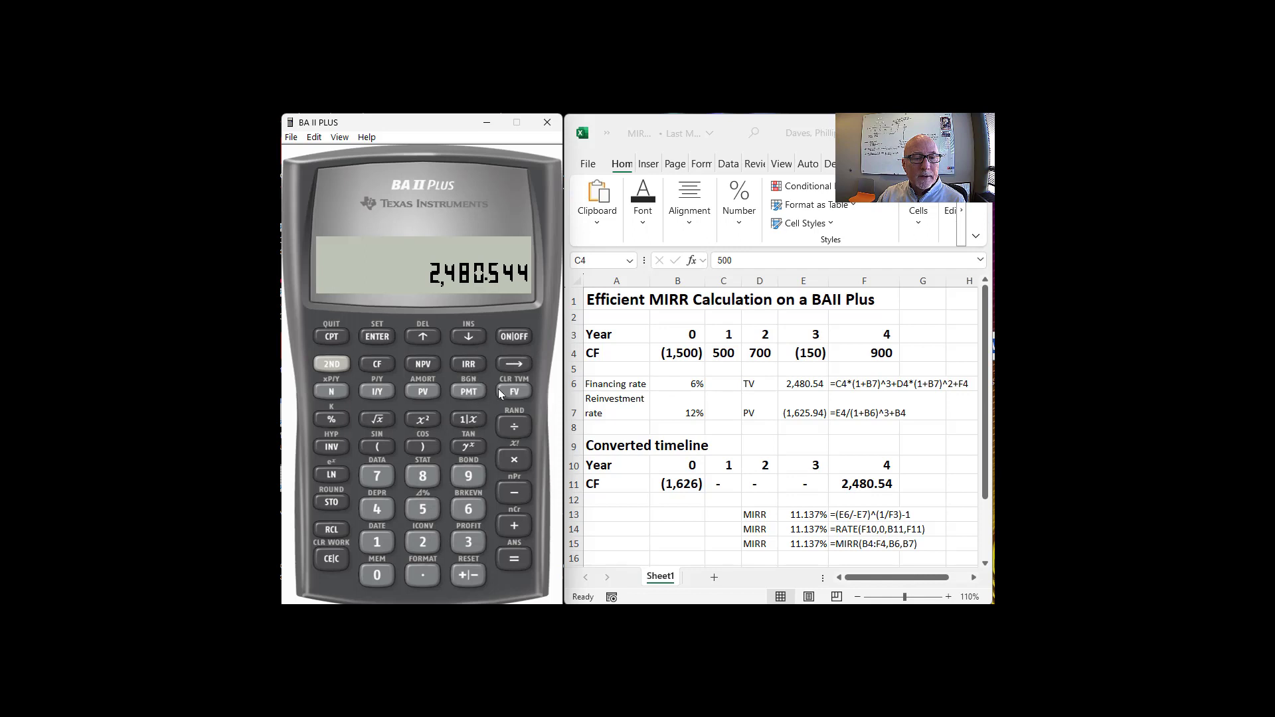
{"action": "left_click", "coordinate": [517, 390]}
{"action": "left_click", "coordinate": [380, 574]}
{"action": "left_click", "coordinate": [472, 393]}
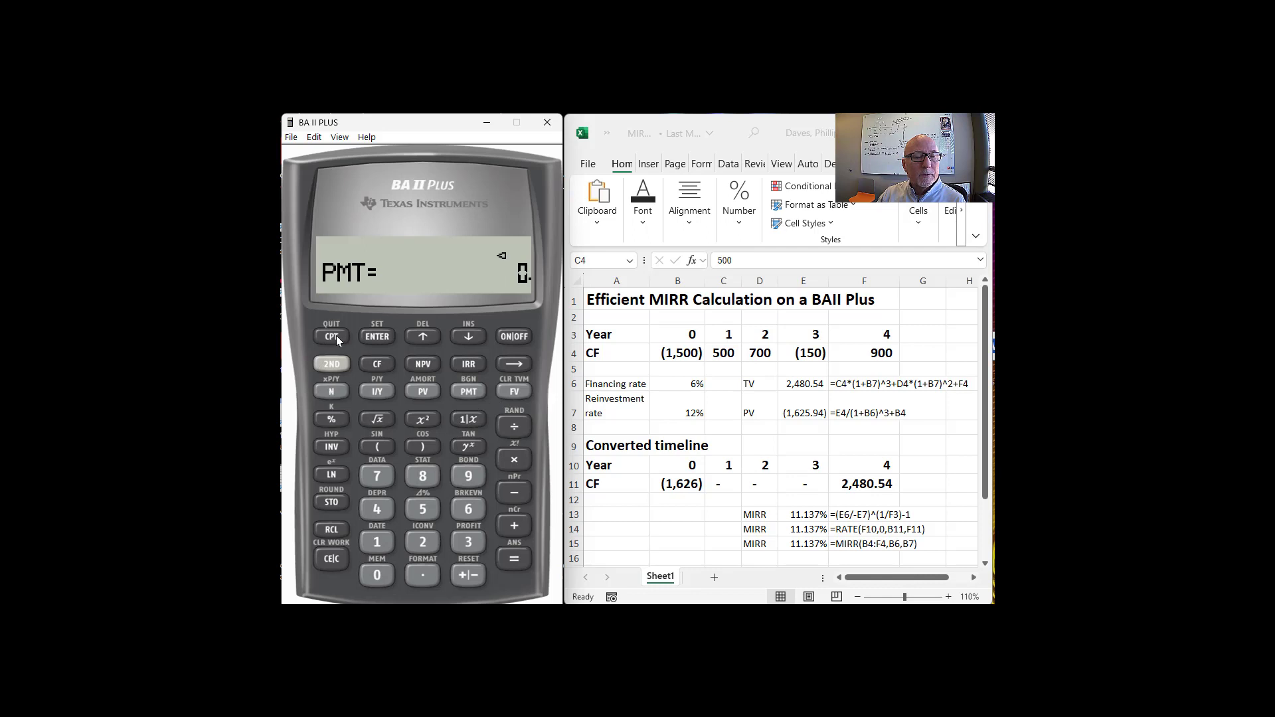
{"action": "left_click", "coordinate": [374, 392]}
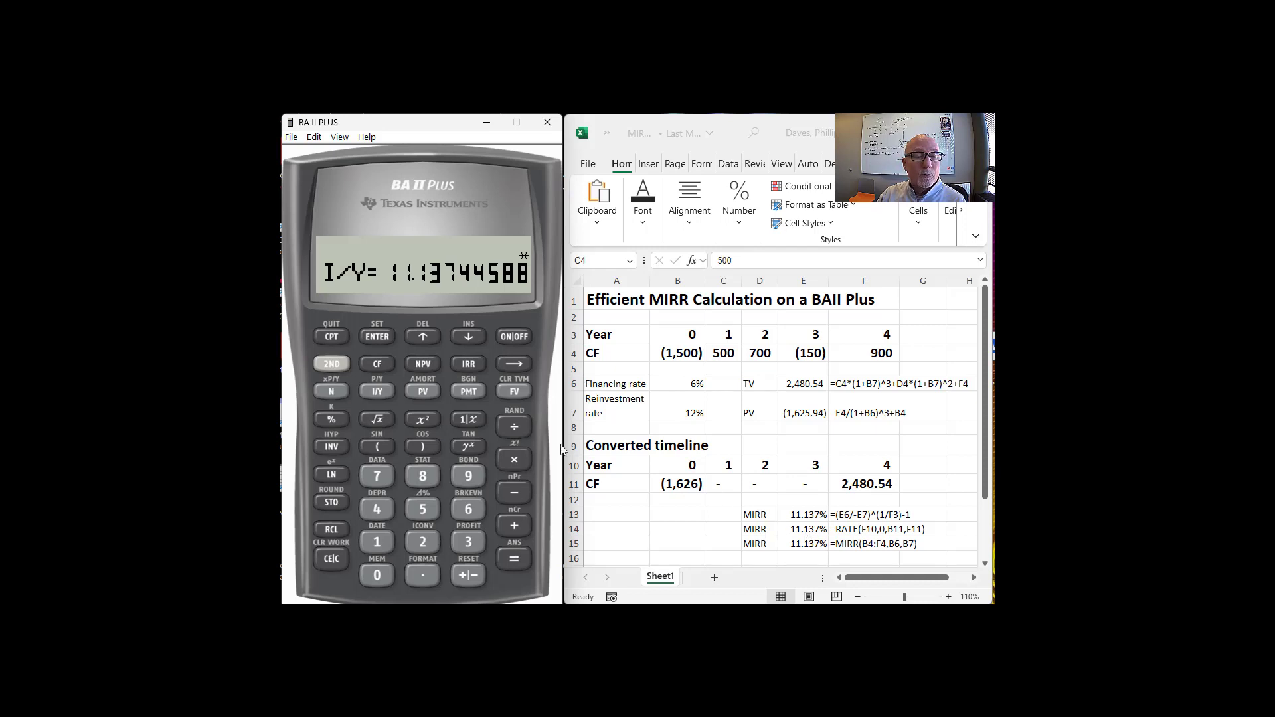
- Clear the display and divide the terminal value in memory 2 by the present value in memory 1
{"action": "left_click", "coordinate": [332, 560]}
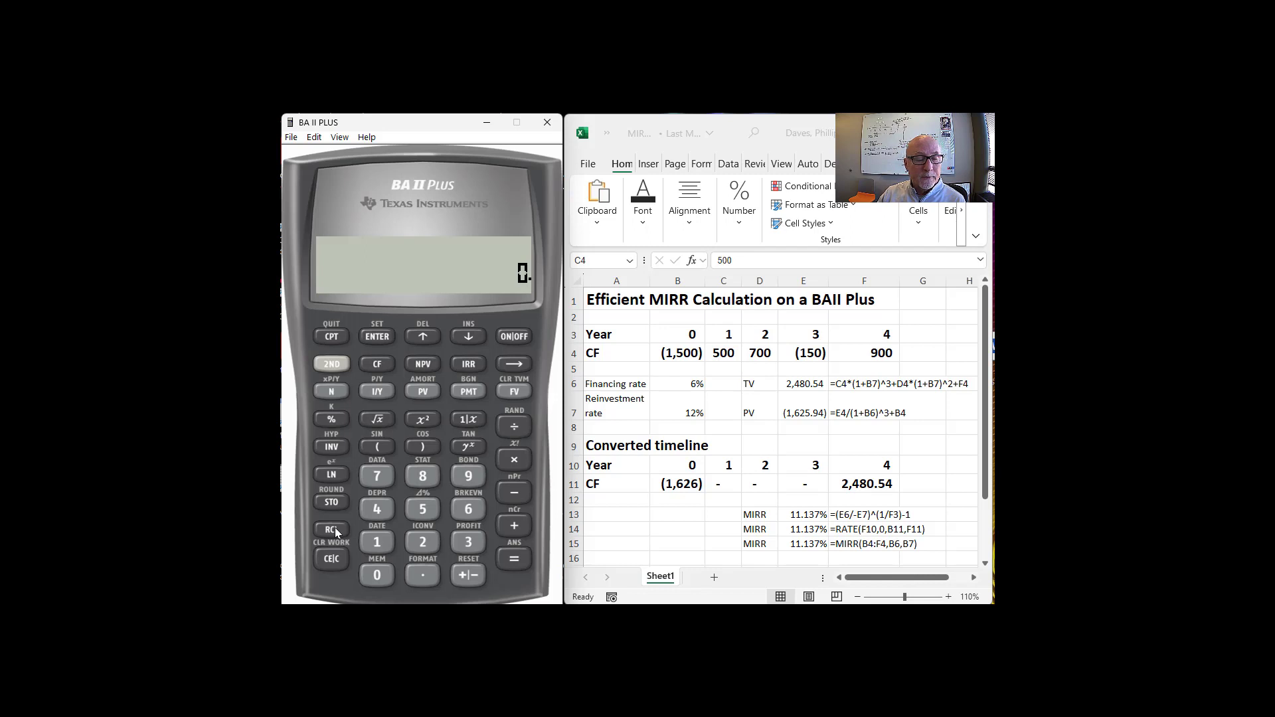
{"action": "left_click", "coordinate": [334, 527]}
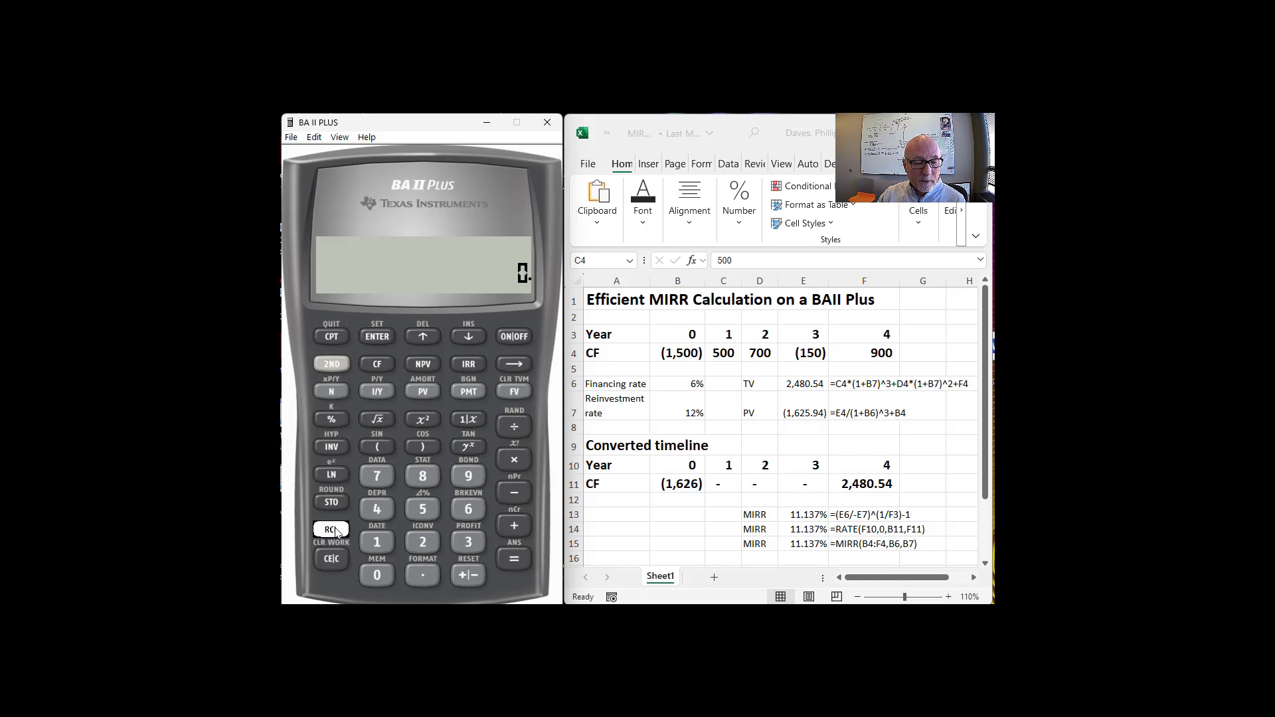
{"action": "left_click", "coordinate": [423, 543]}
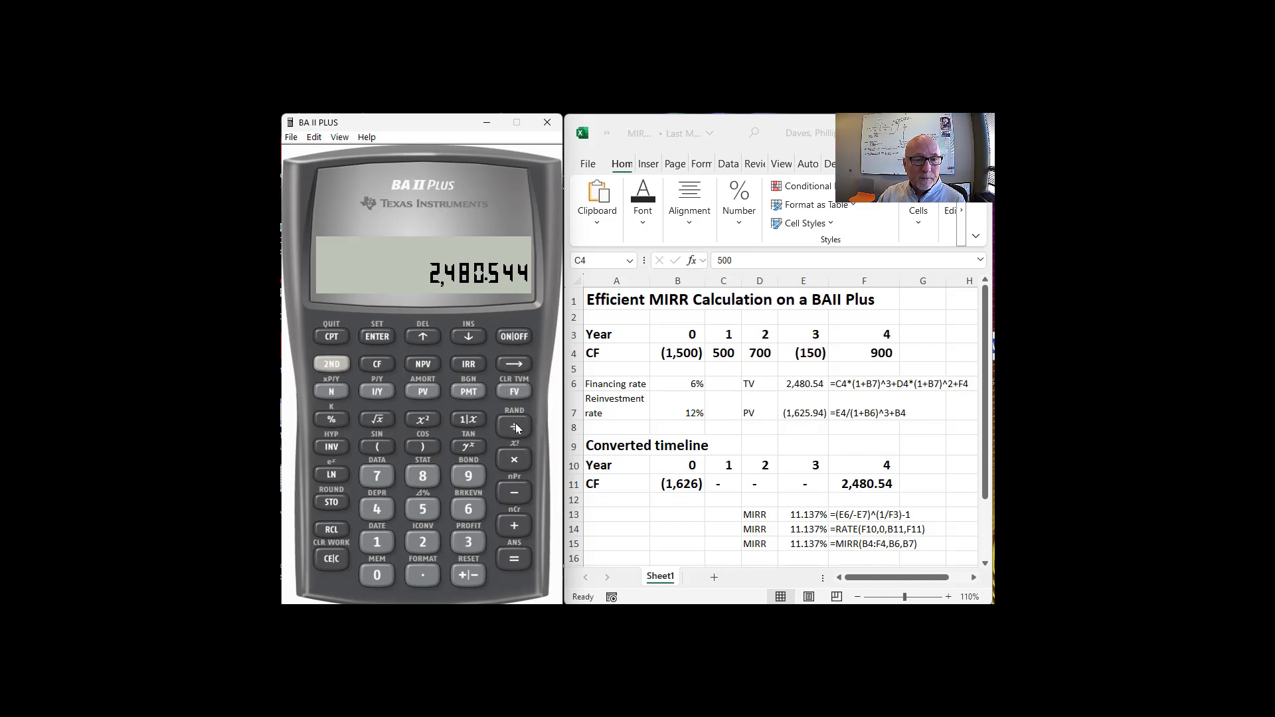
{"action": "left_click", "coordinate": [376, 543]}
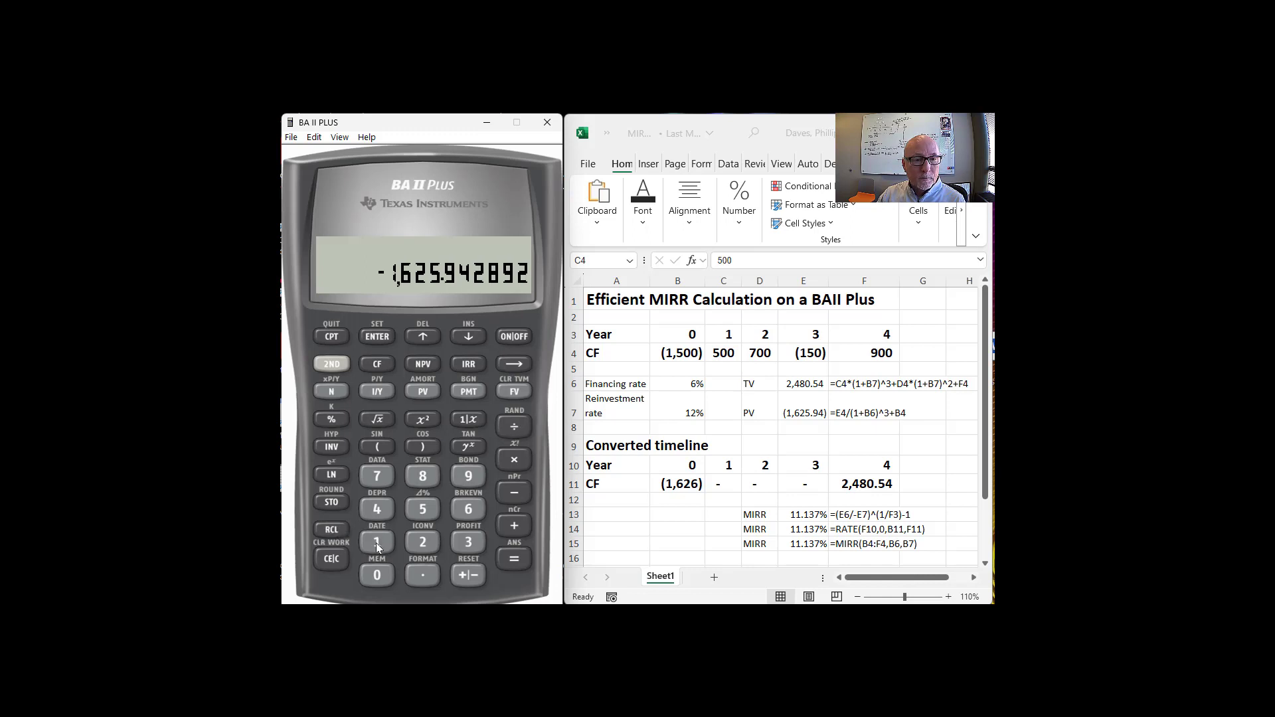
{"action": "left_click", "coordinate": [516, 559]}
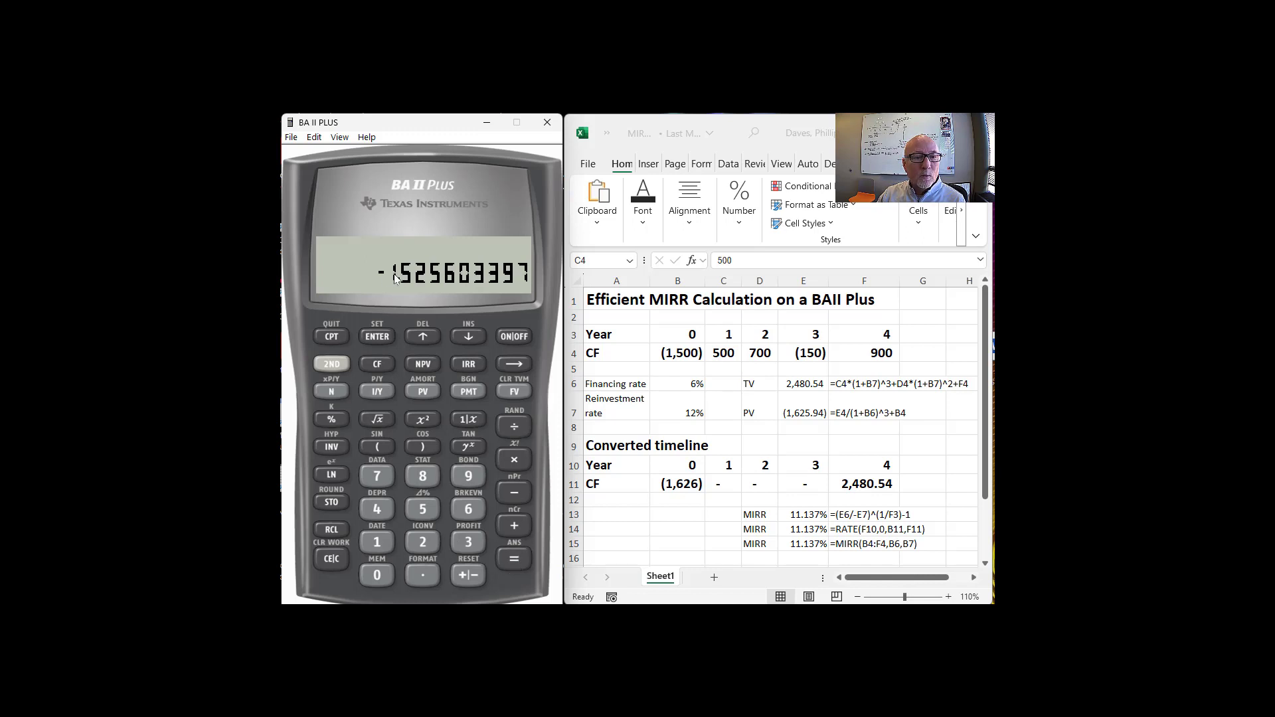
- Make the TV-to-PV ratio positive and raise it to the power of 0.25
{"action": "left_click", "coordinate": [469, 577]}
{"action": "left_click", "coordinate": [428, 575]}
{"action": "left_click", "coordinate": [425, 544]}
{"action": "left_click", "coordinate": [427, 509]}
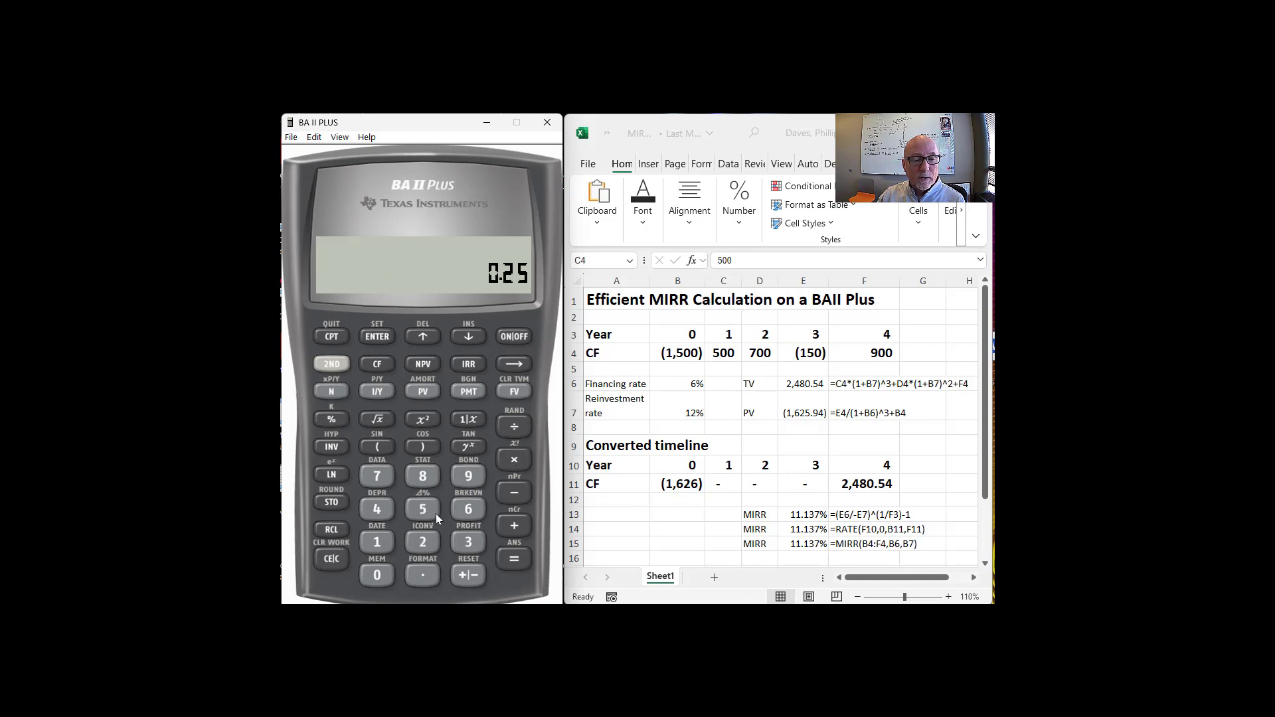
{"action": "left_click", "coordinate": [527, 559]}
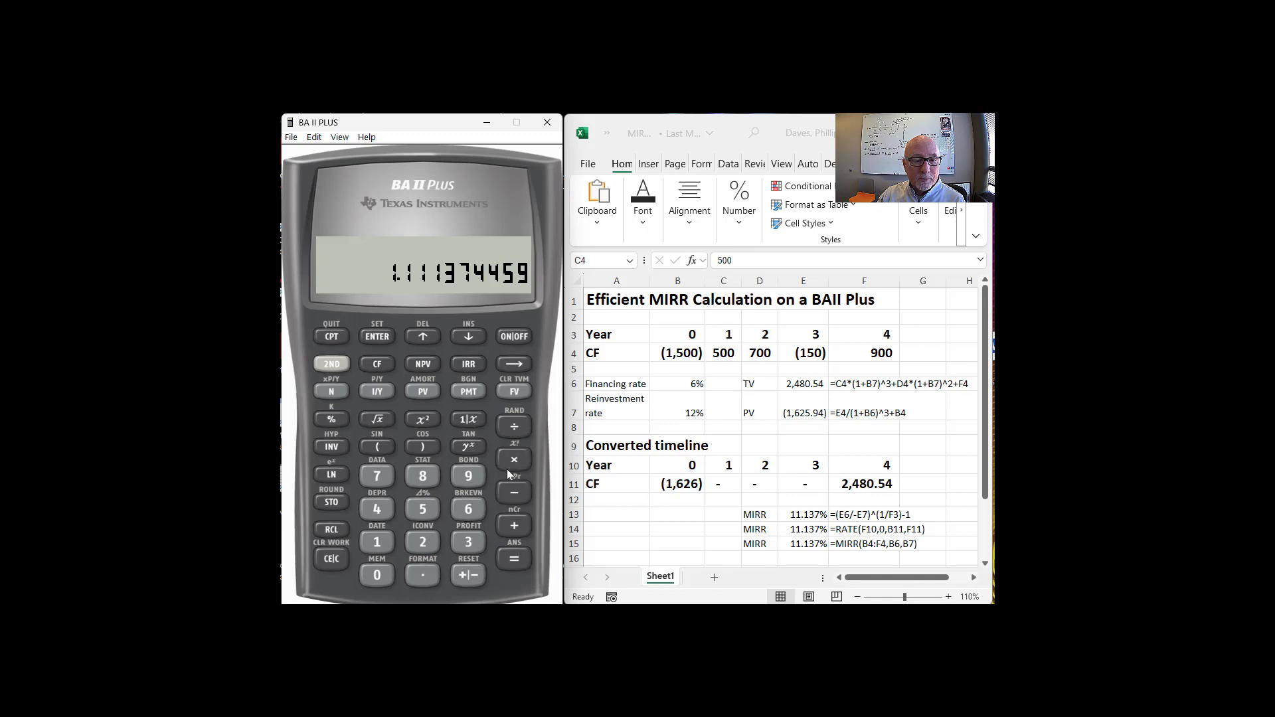
- Subtract 1 from the fourth root to obtain the MIRR as a decimal
{"action": "left_click", "coordinate": [514, 493]}
{"action": "left_click", "coordinate": [377, 542]}
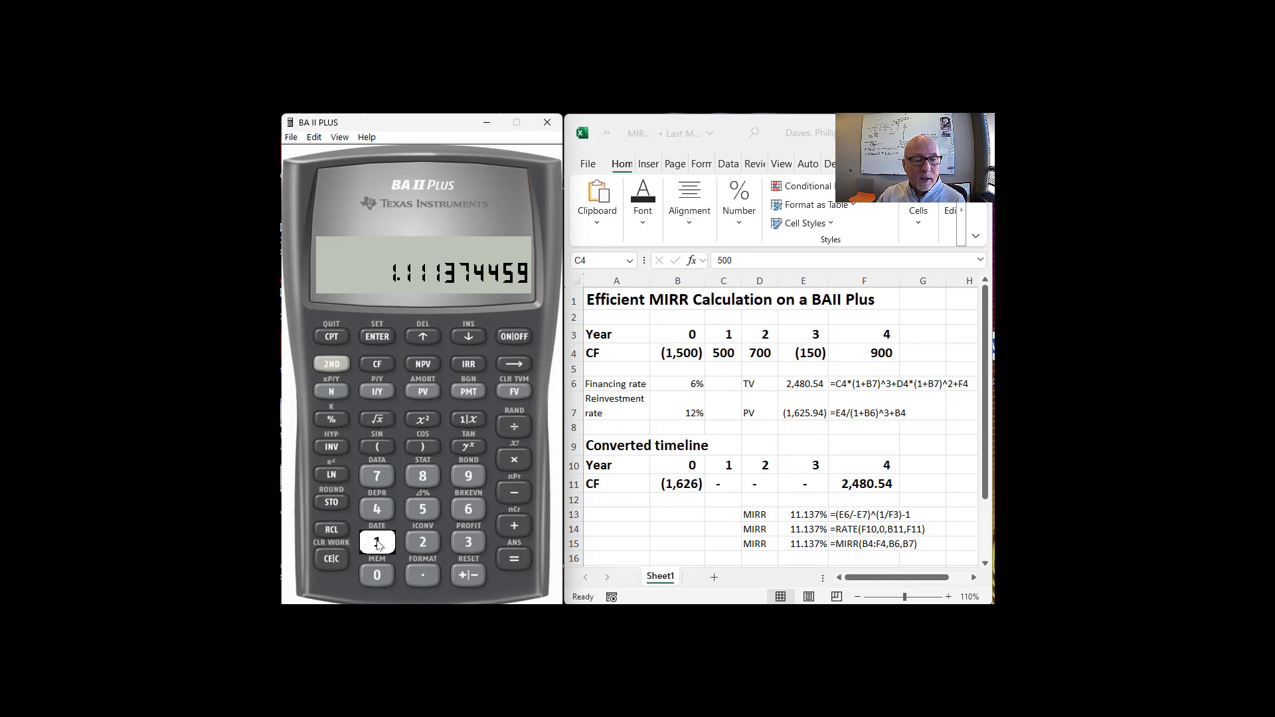
{"action": "left_click", "coordinate": [517, 561]}
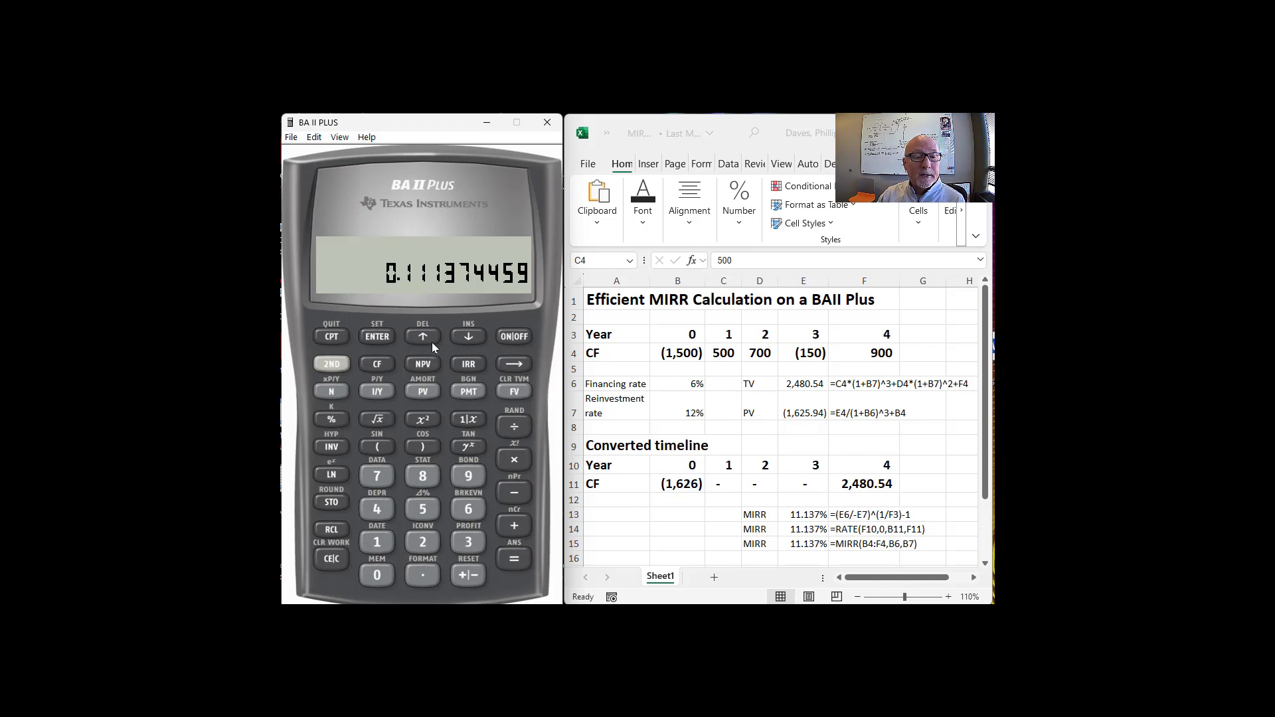
- Clear the display and go through the calculator's format settings to the calculation method
{"action": "left_click", "coordinate": [340, 557]}
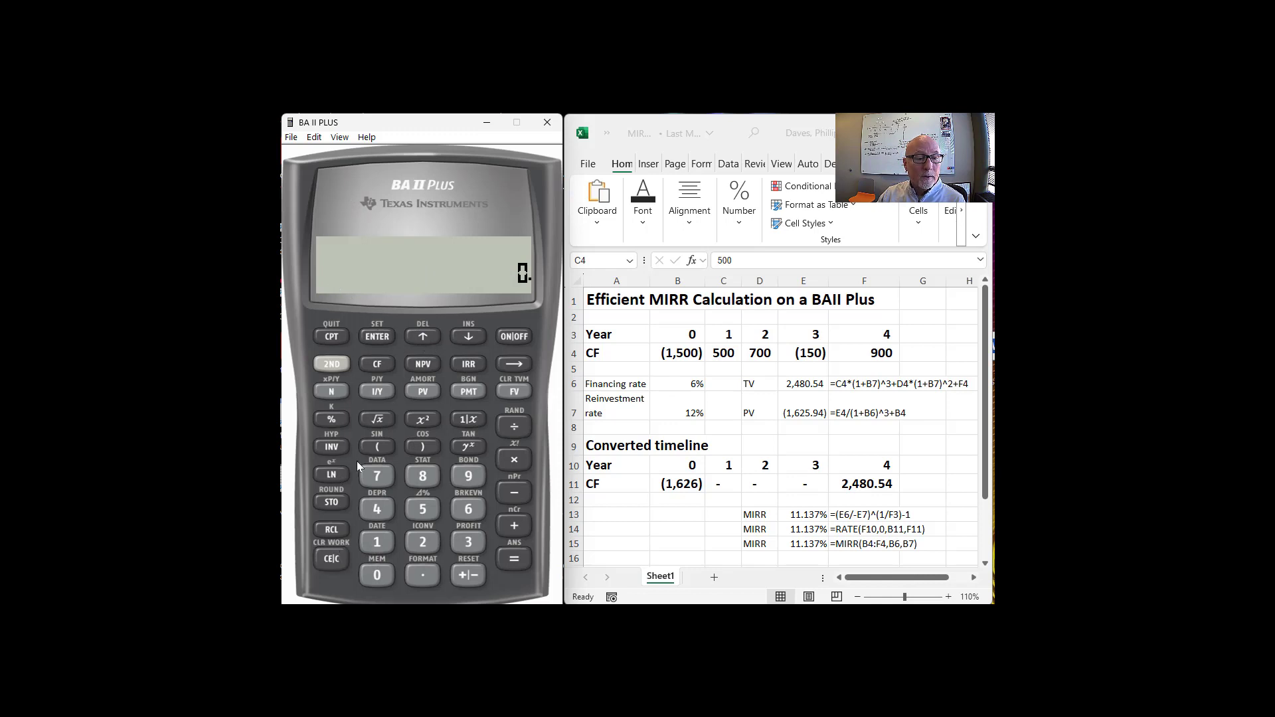
{"action": "left_click", "coordinate": [332, 365]}
{"action": "left_click", "coordinate": [425, 575]}
{"action": "left_click", "coordinate": [468, 336]}
{"action": "left_click", "coordinate": [468, 336]}
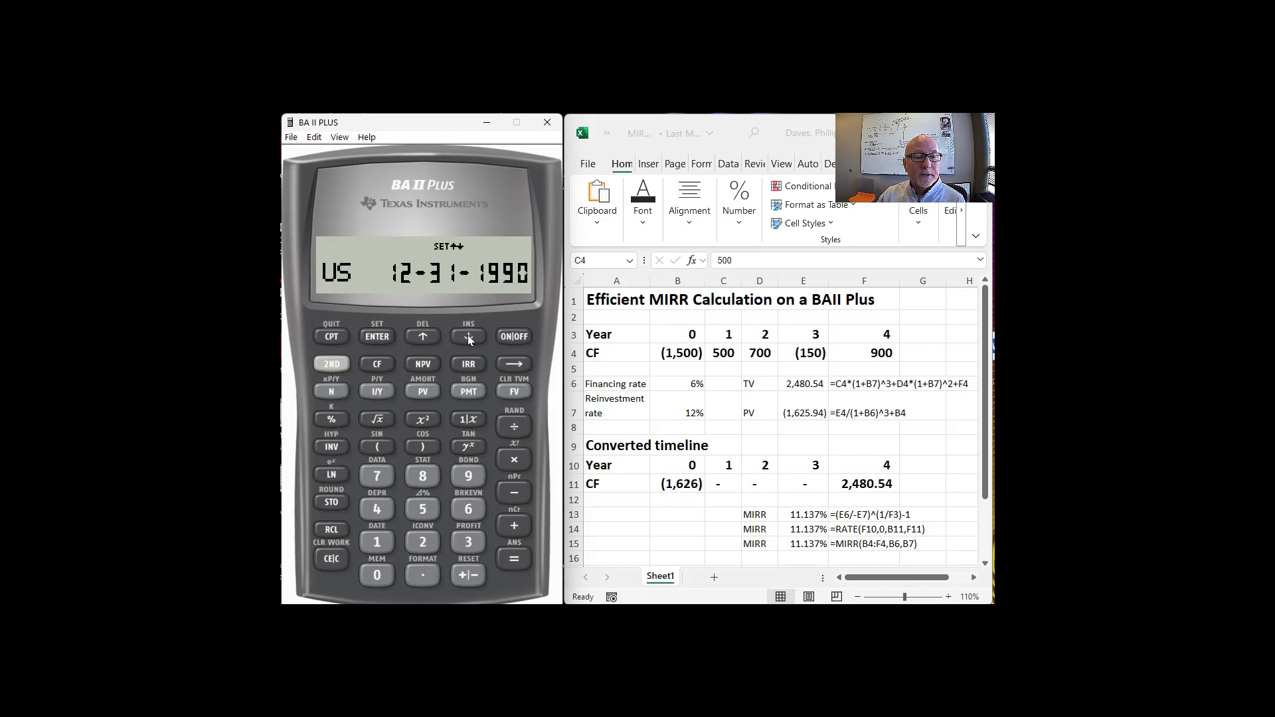
{"action": "left_click", "coordinate": [467, 336]}
{"action": "left_click", "coordinate": [468, 336]}
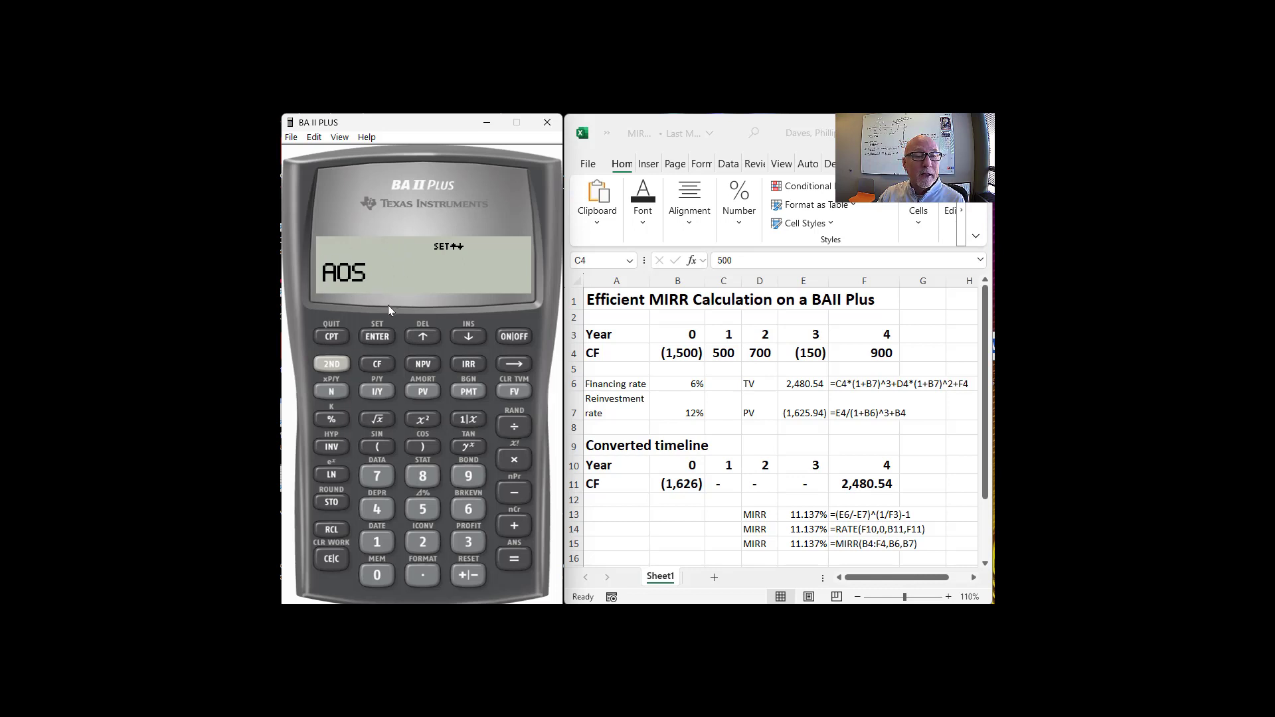
- Switch the calculation method from AOS to Chn and back to AOS
{"action": "left_click", "coordinate": [332, 365]}
{"action": "left_click", "coordinate": [378, 337]}
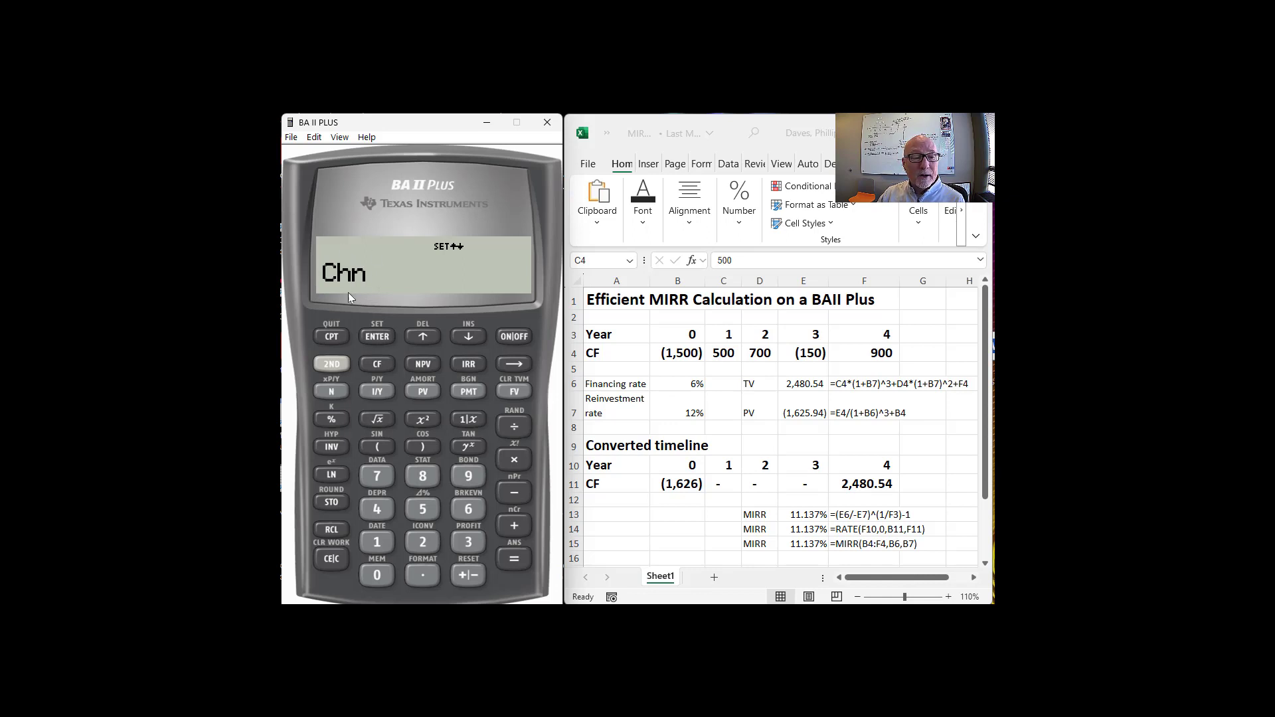
{"action": "left_click", "coordinate": [325, 364]}
{"action": "left_click", "coordinate": [373, 338]}
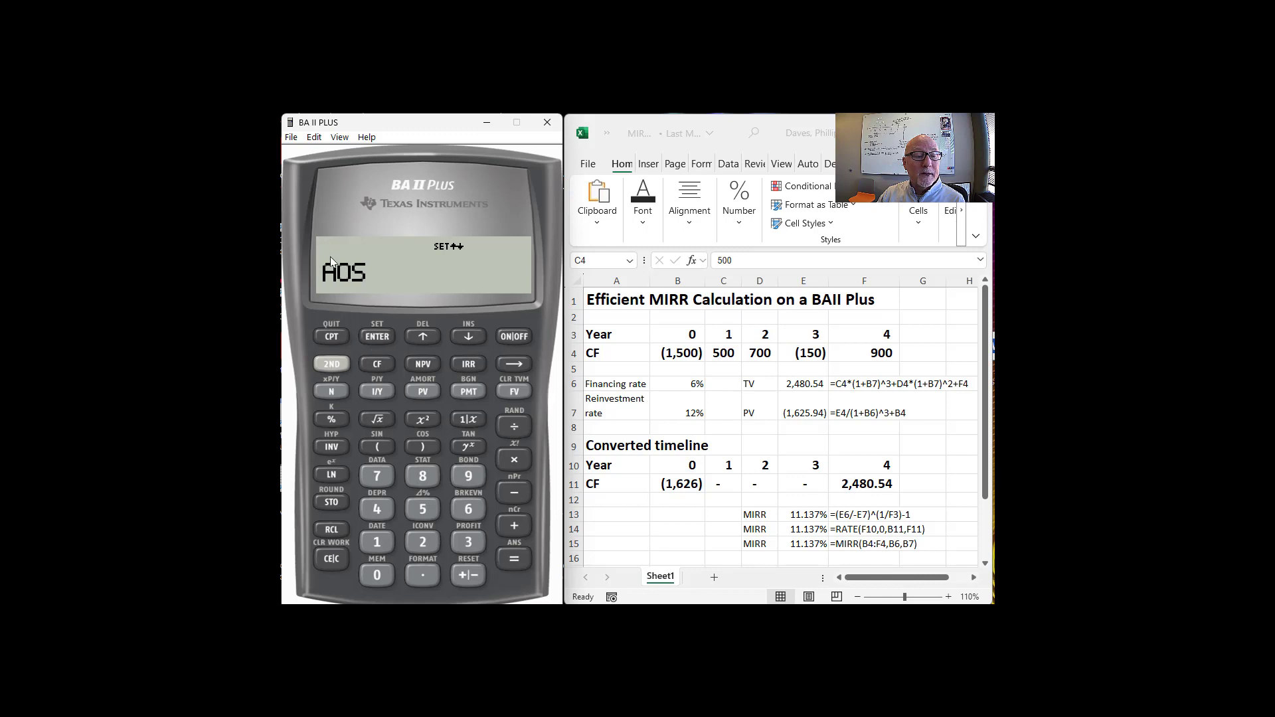